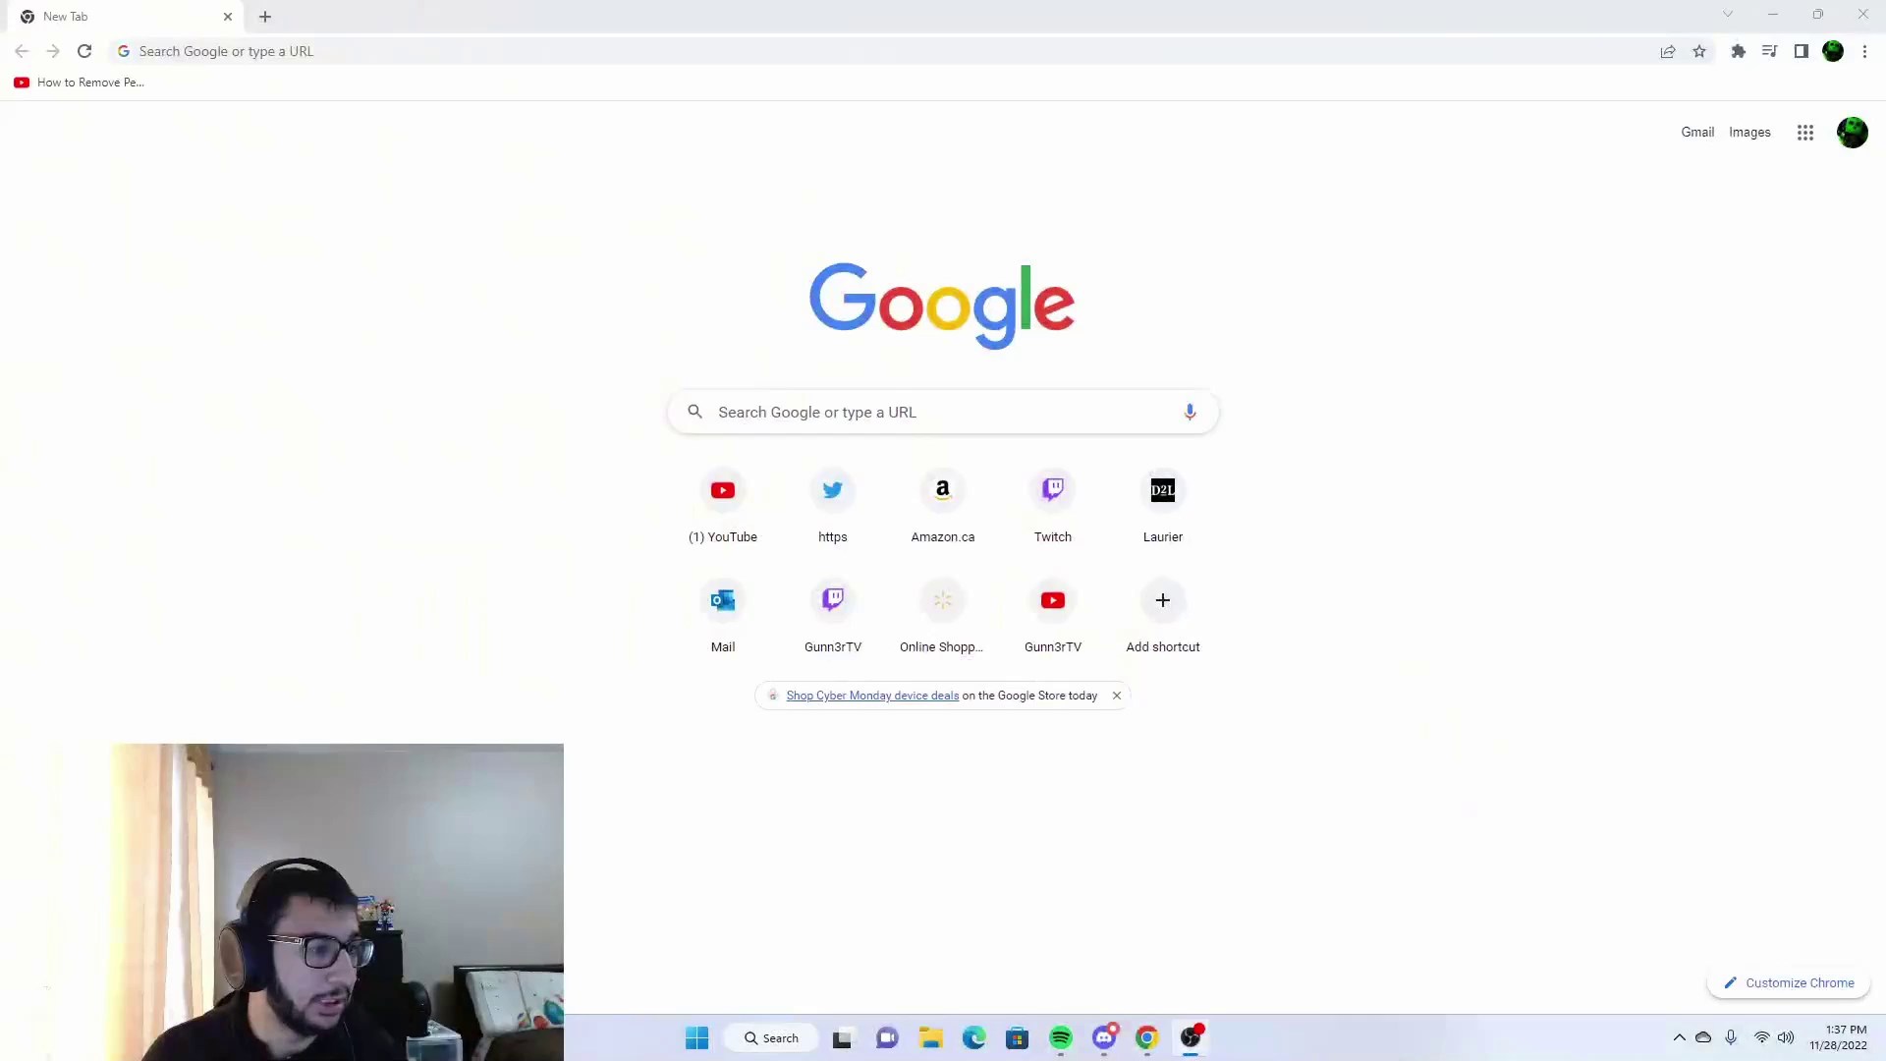
- Search Google for 'rgb fusion' from the Chrome address bar
{"action": "left_click", "coordinate": [267, 51]}
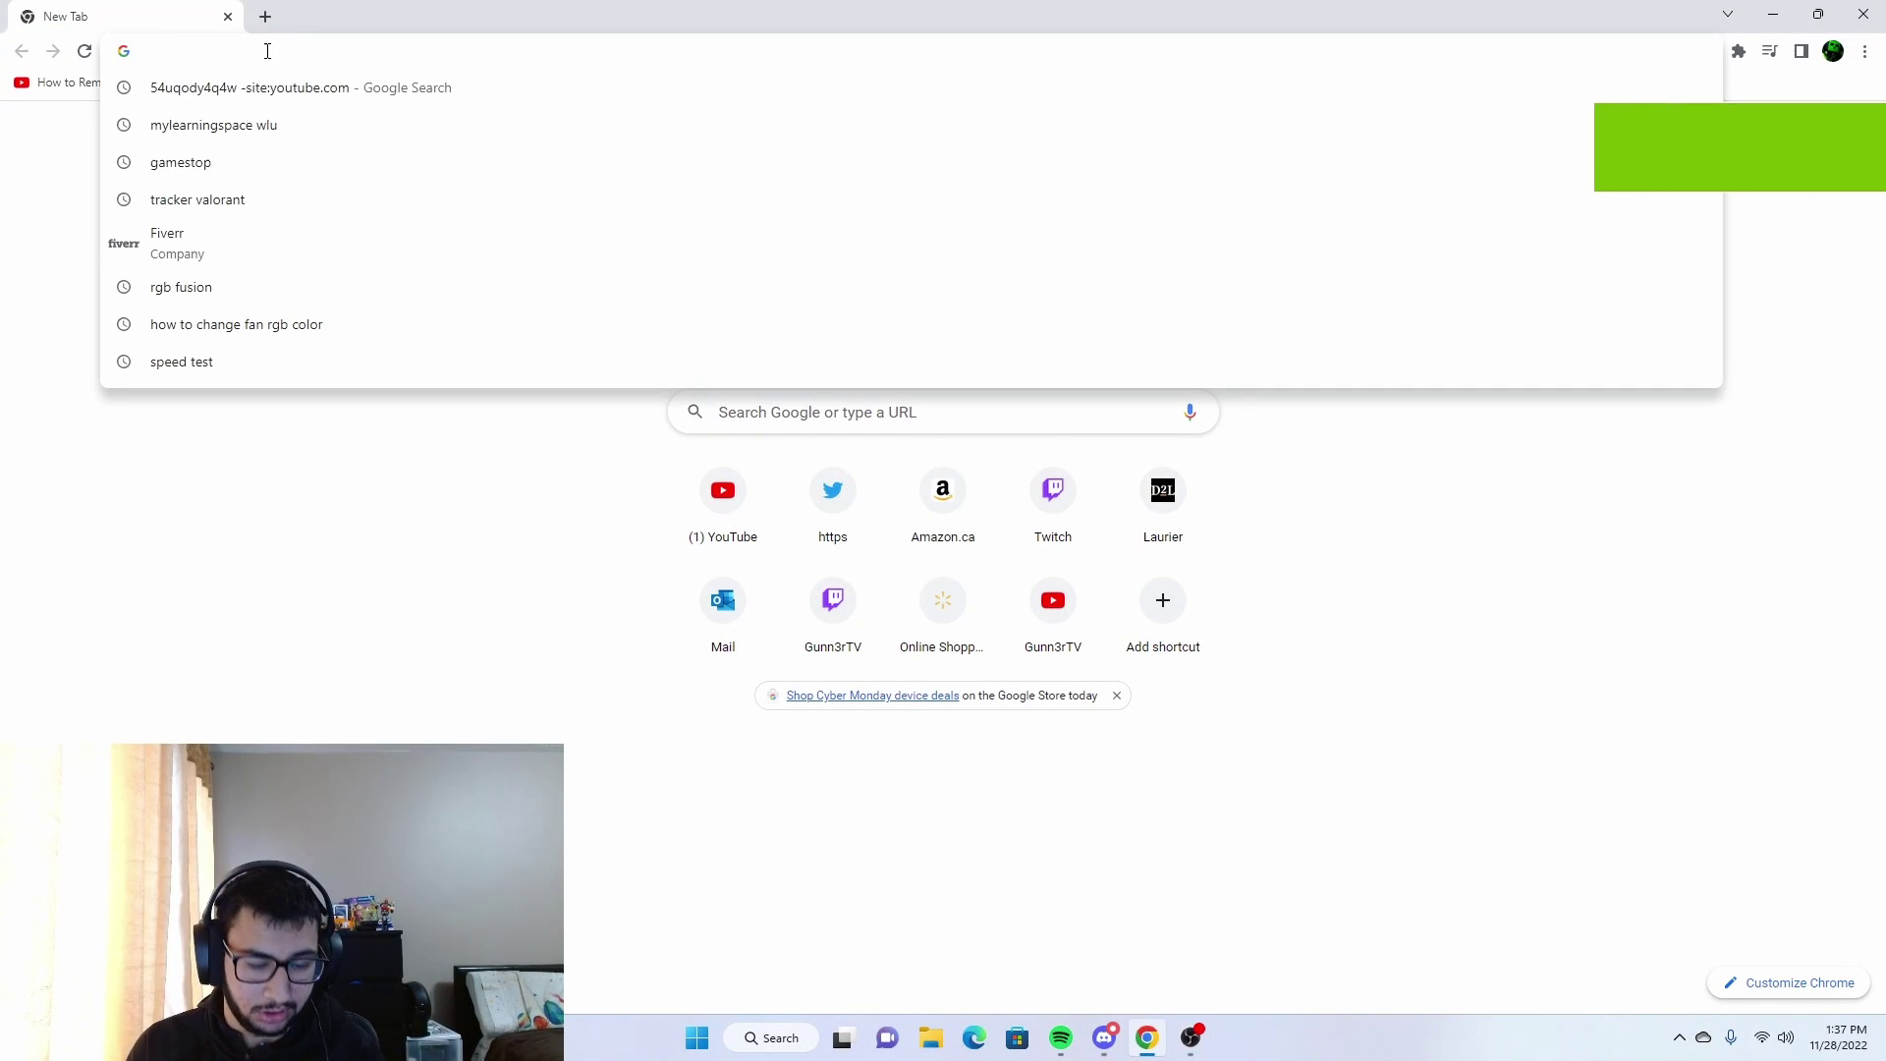
{"action": "type", "text": "rgb"}
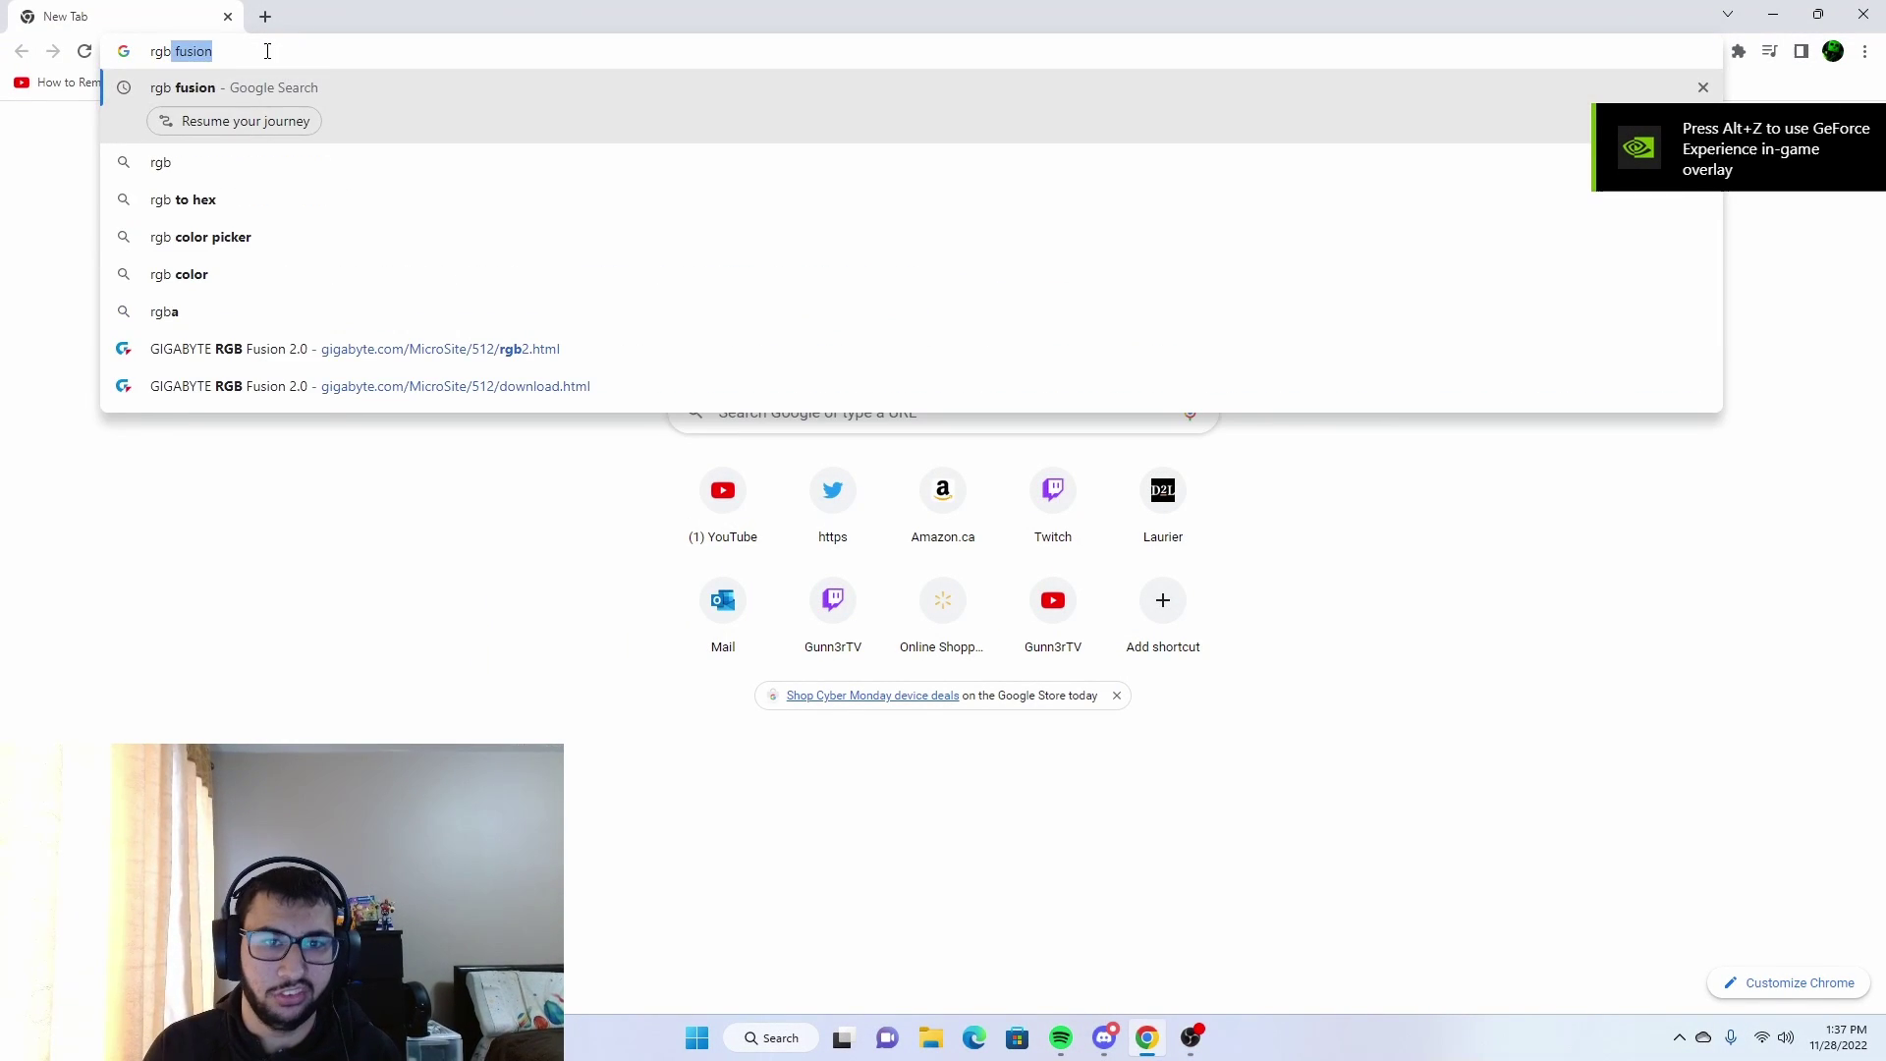
{"action": "key", "text": "Return"}
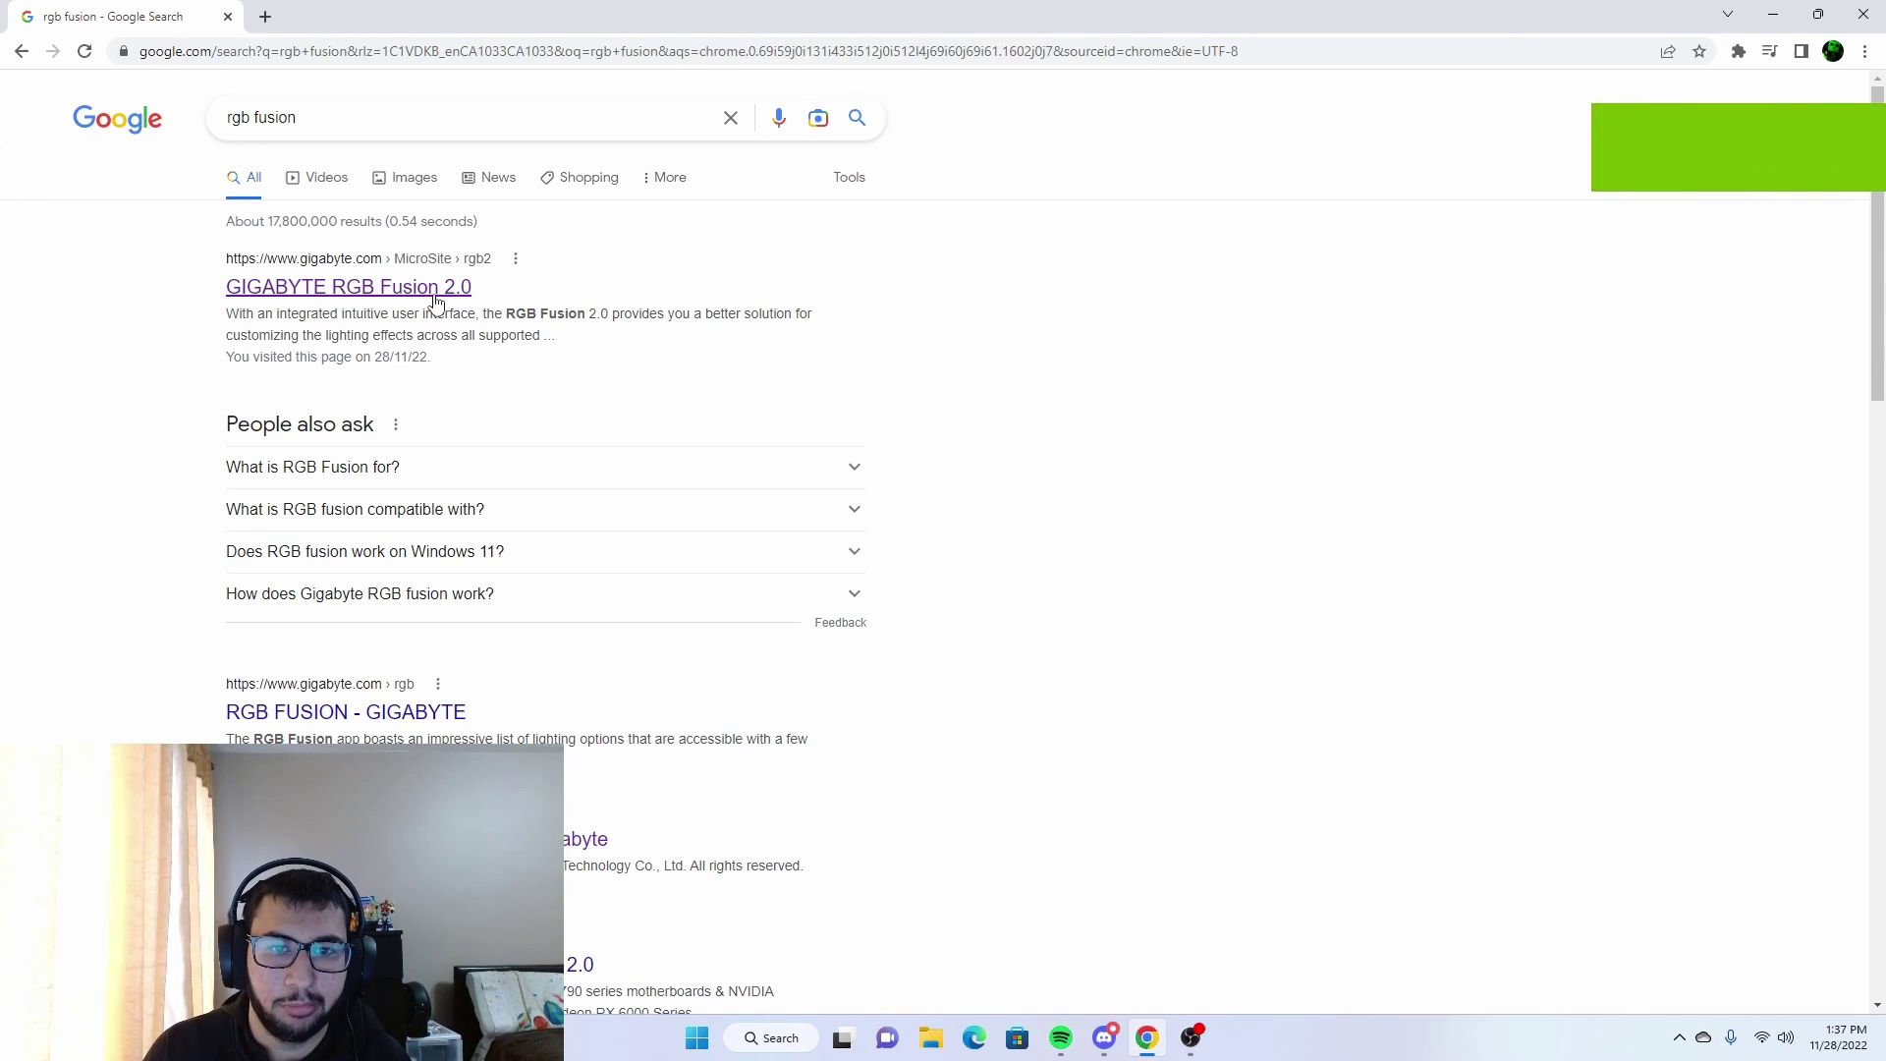
- Open GIGABYTE's RGB Fusion 2.0 page and download the RGB Fusion 2.0 utility zip
{"action": "left_click", "coordinate": [301, 295]}
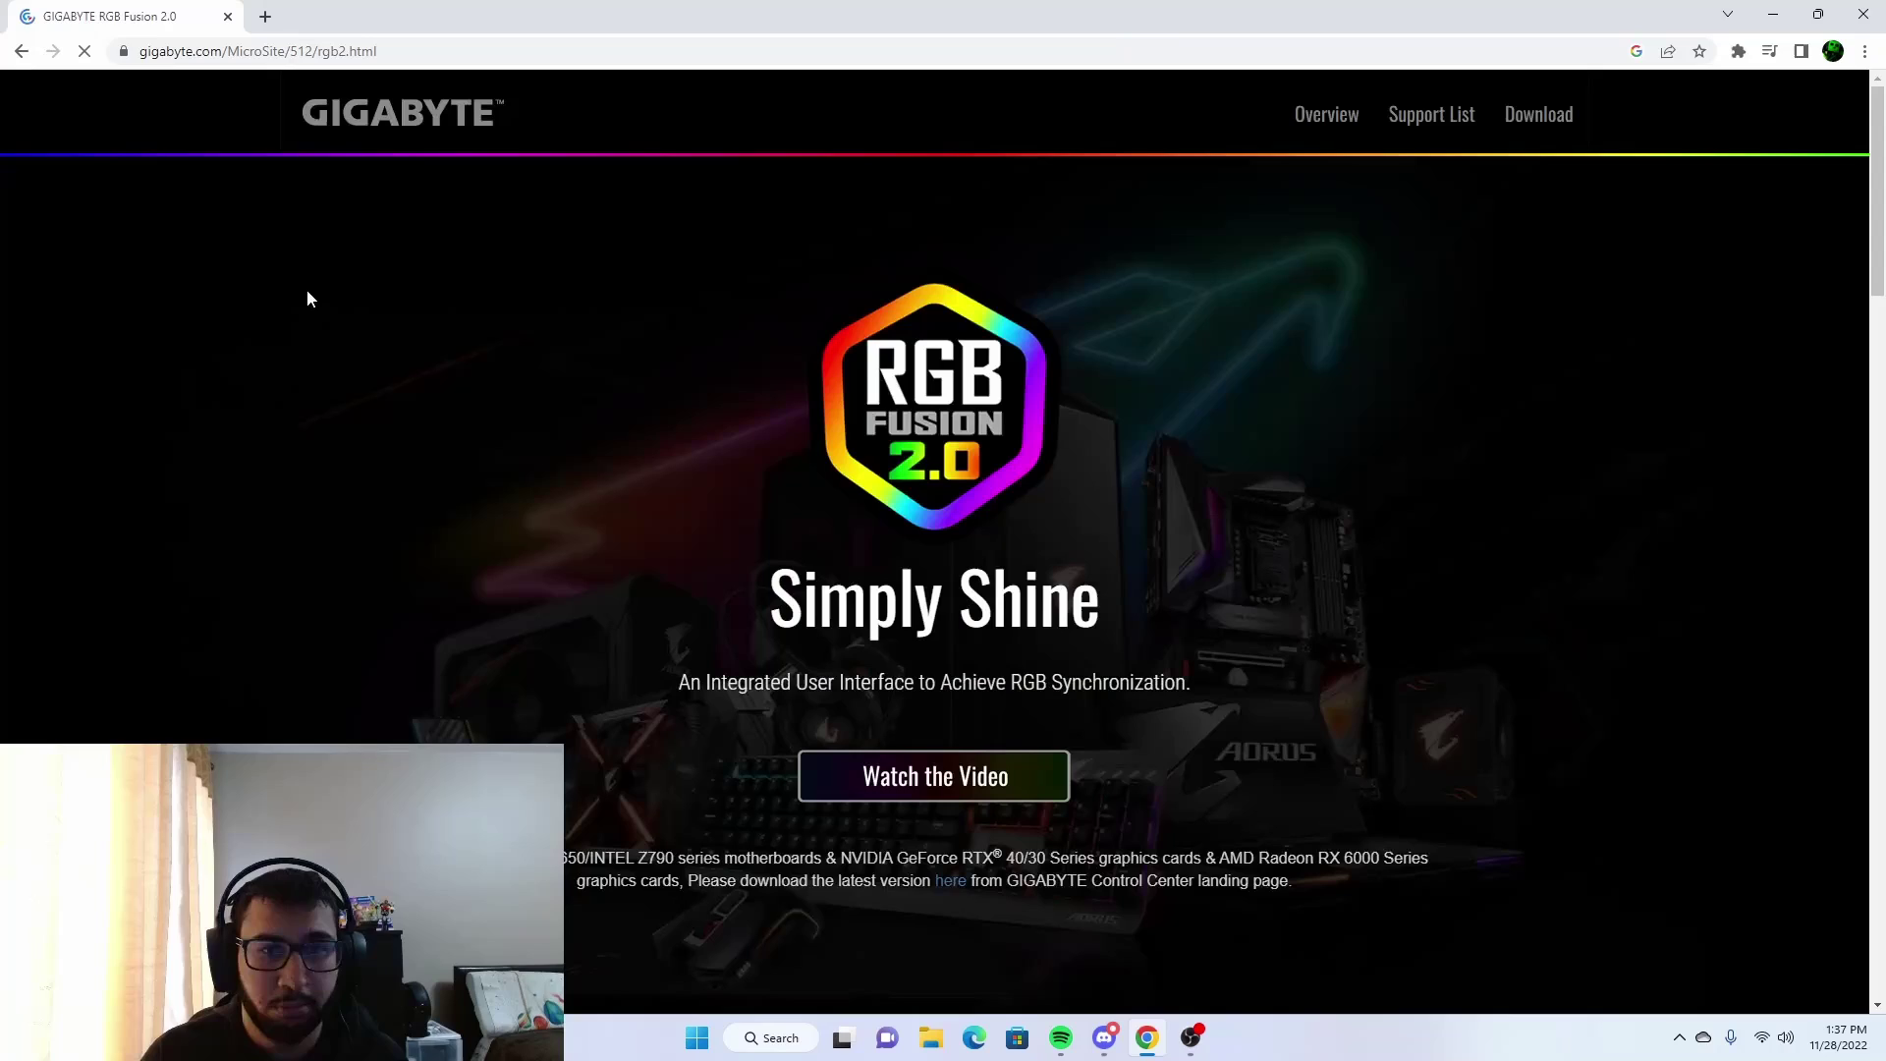
{"action": "scroll", "coordinate": [941, 405], "scroll_direction": "down", "scroll_amount": 5}
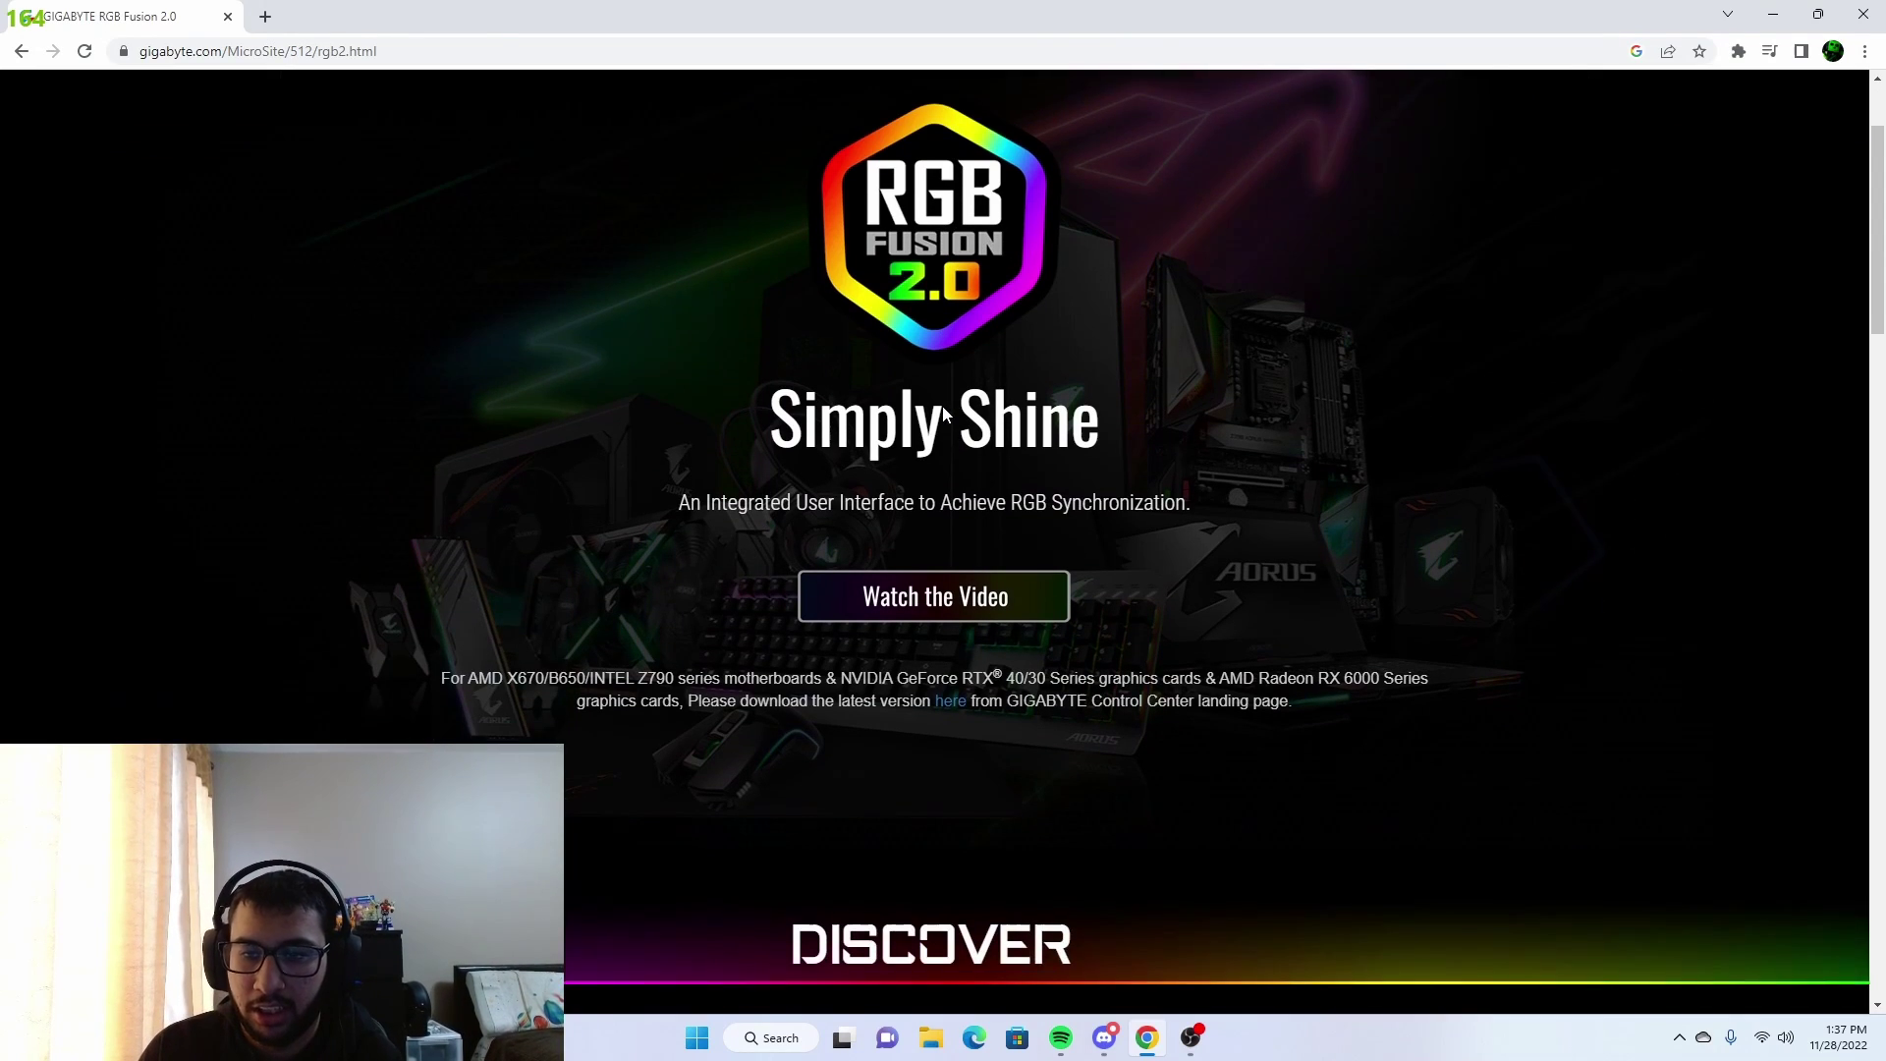
{"action": "scroll", "coordinate": [941, 405], "scroll_direction": "up", "scroll_amount": 5}
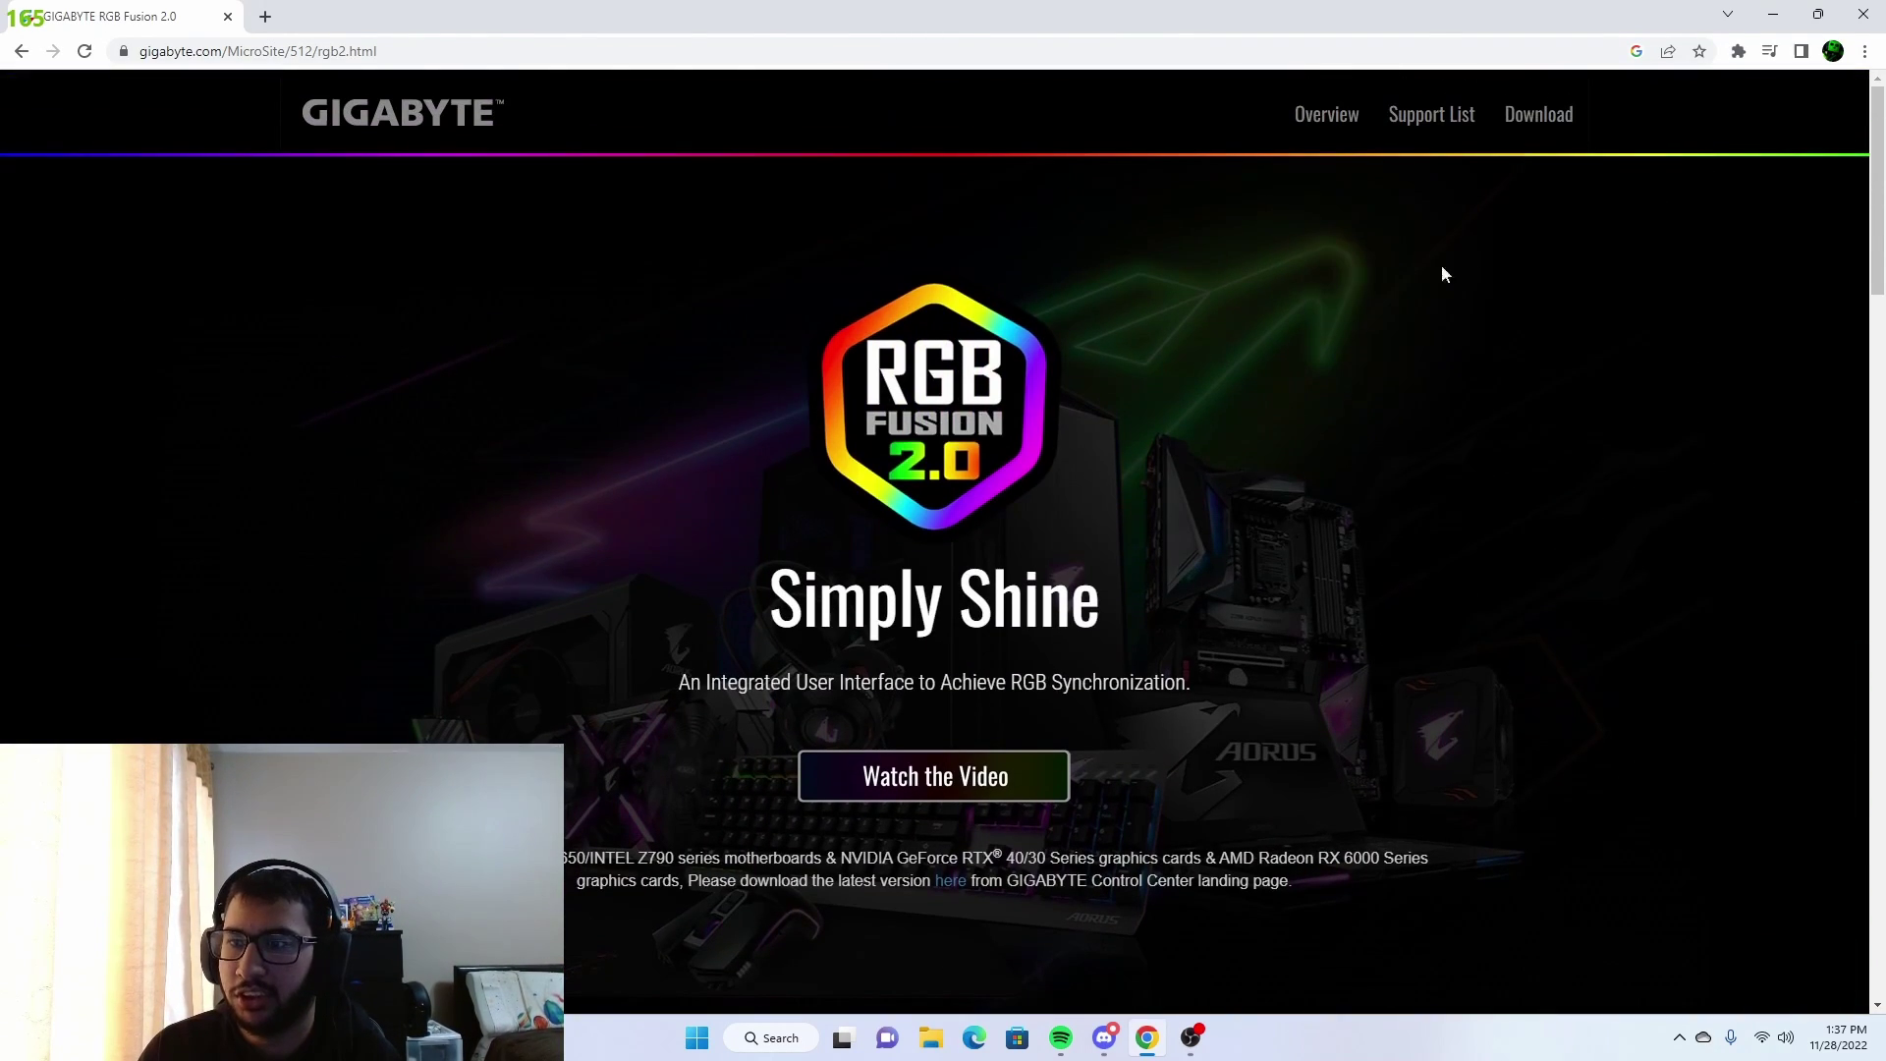
{"action": "left_click", "coordinate": [1536, 115]}
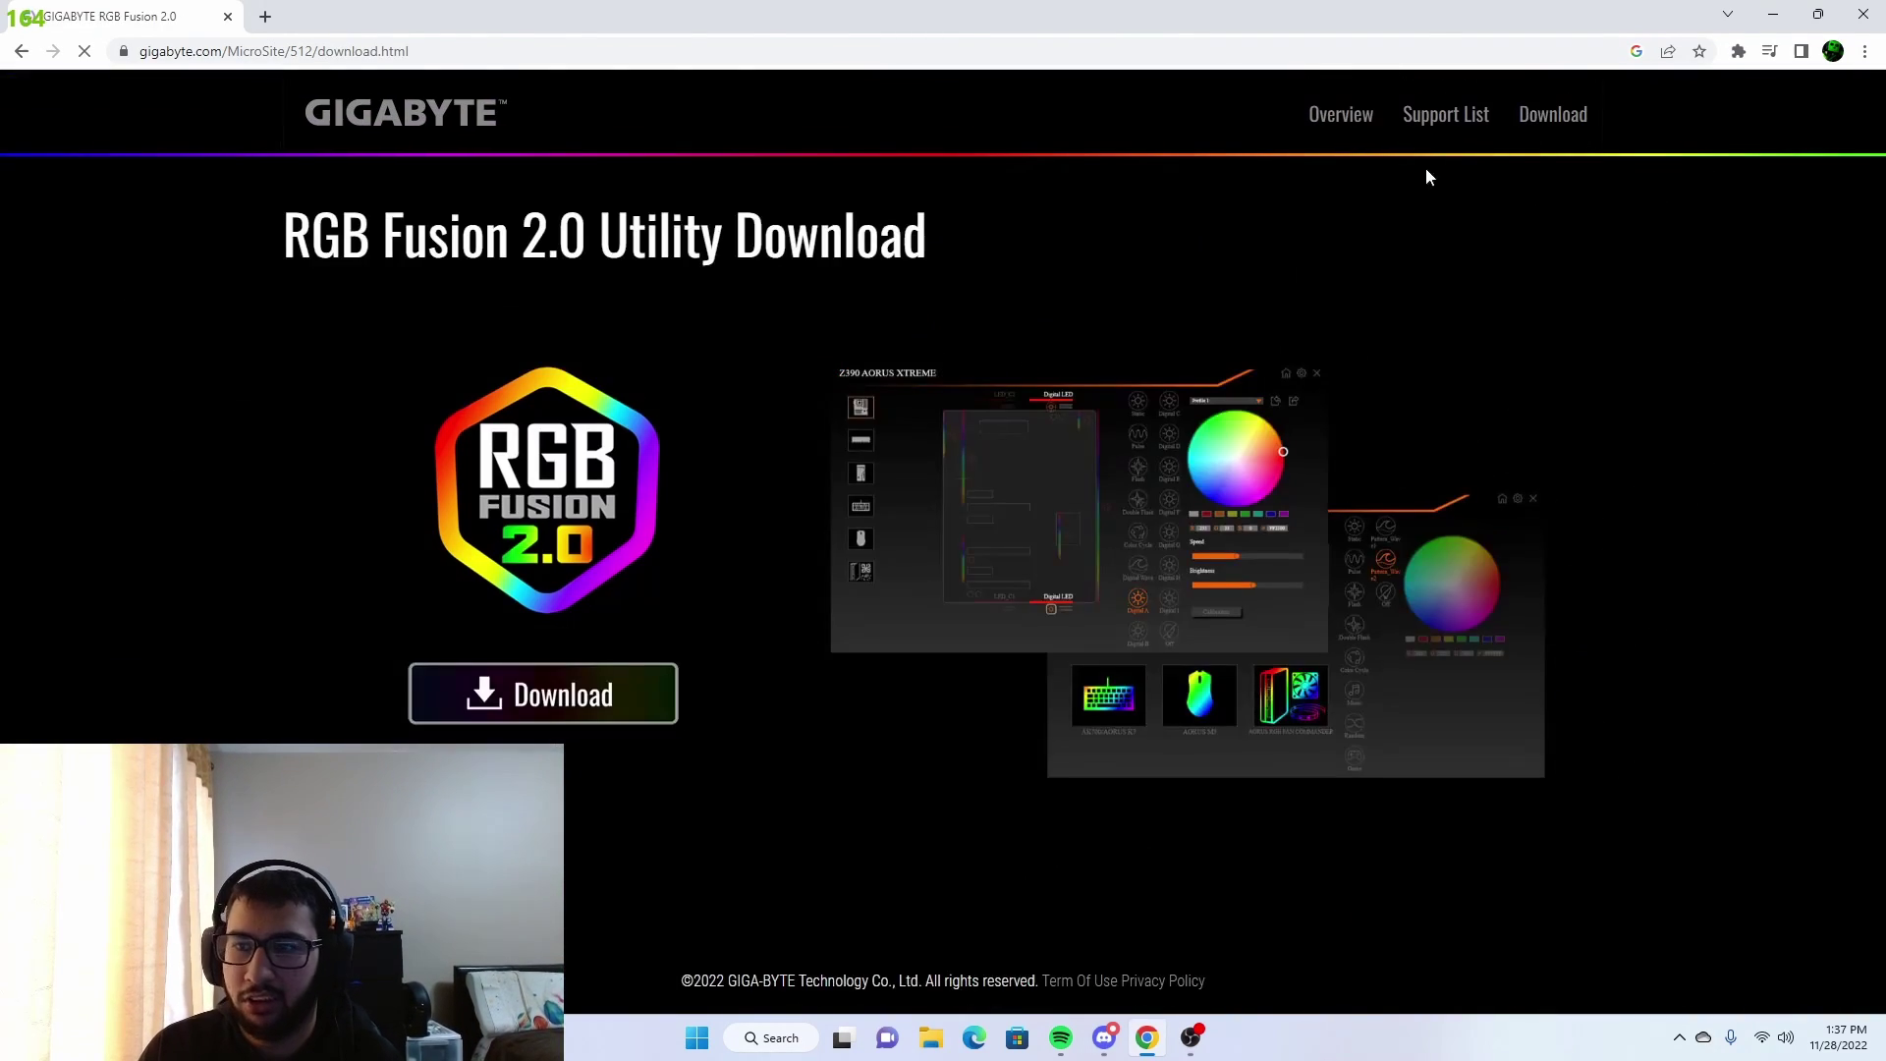
{"action": "left_click", "coordinate": [556, 696]}
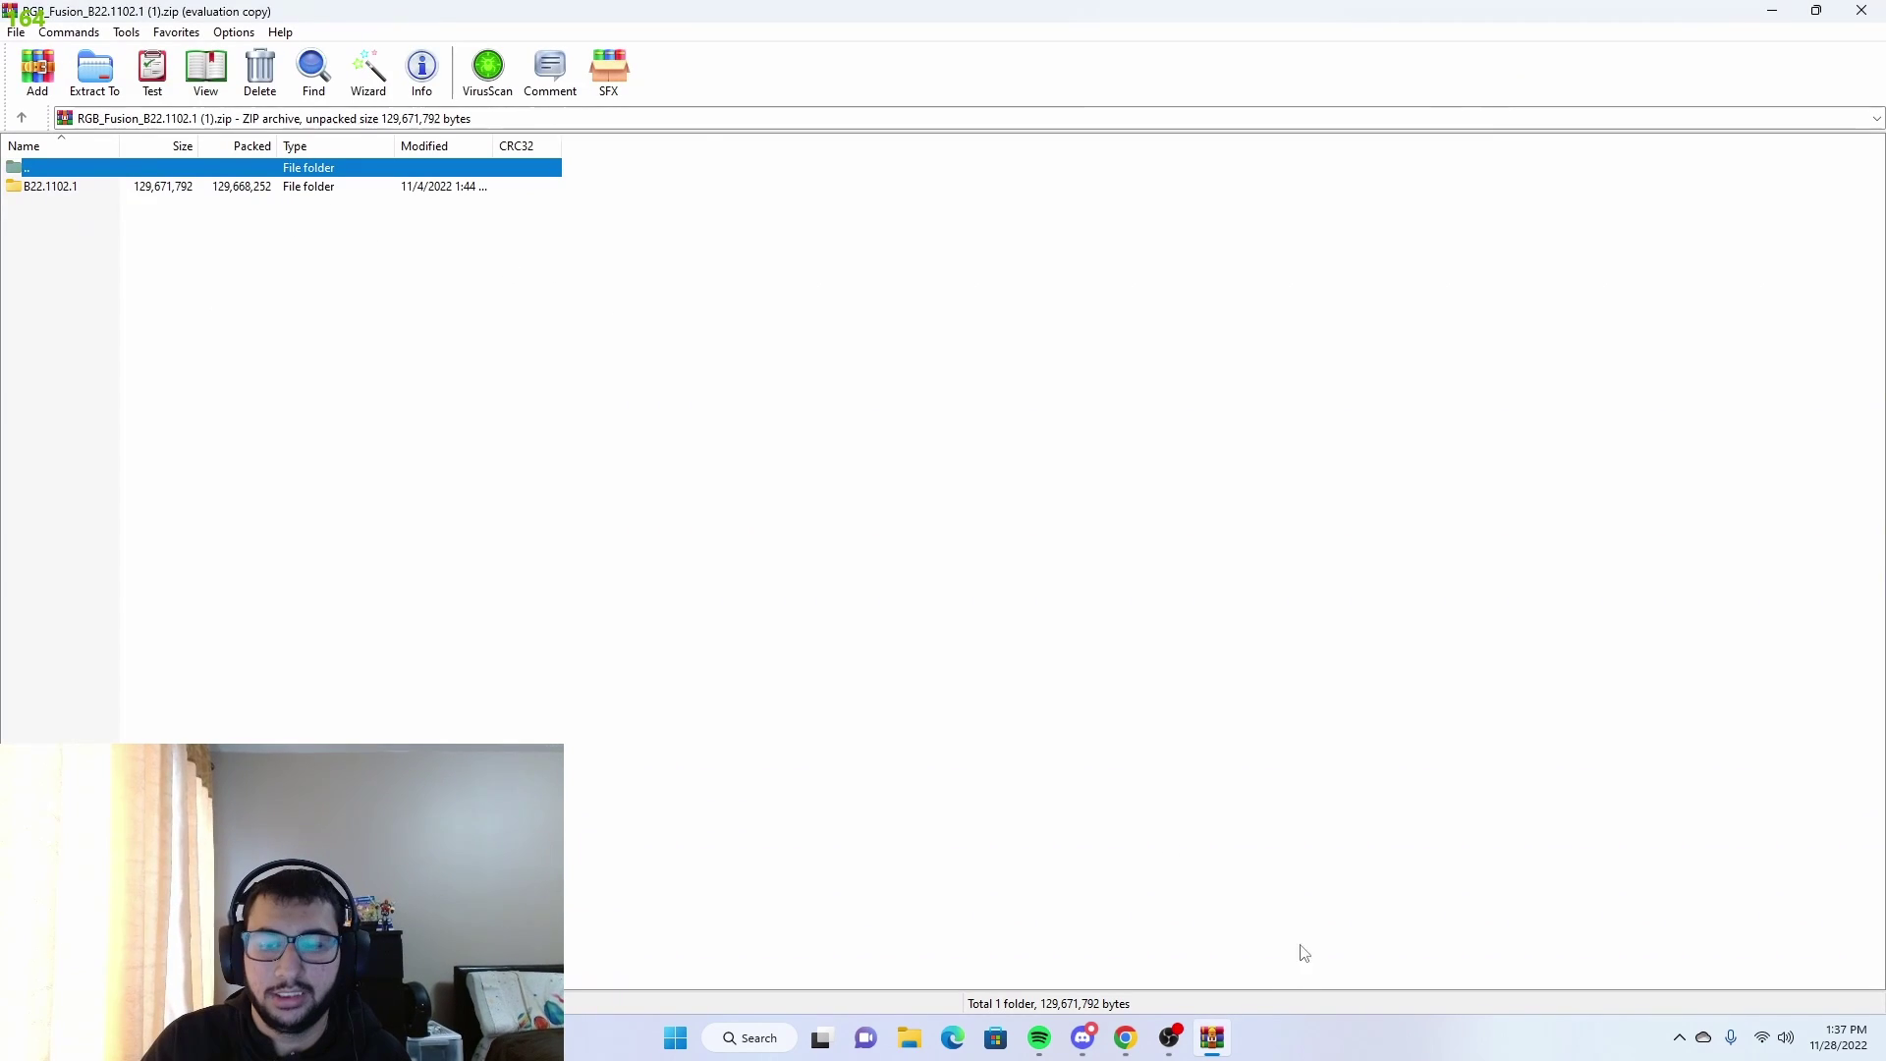
- Drag the B22.1102.1 folder from WinRAR to the desktop, replacing existing files, then close WinRAR
{"action": "double_click", "coordinate": [1221, 6]}
{"action": "left_click", "coordinate": [1769, 11]}
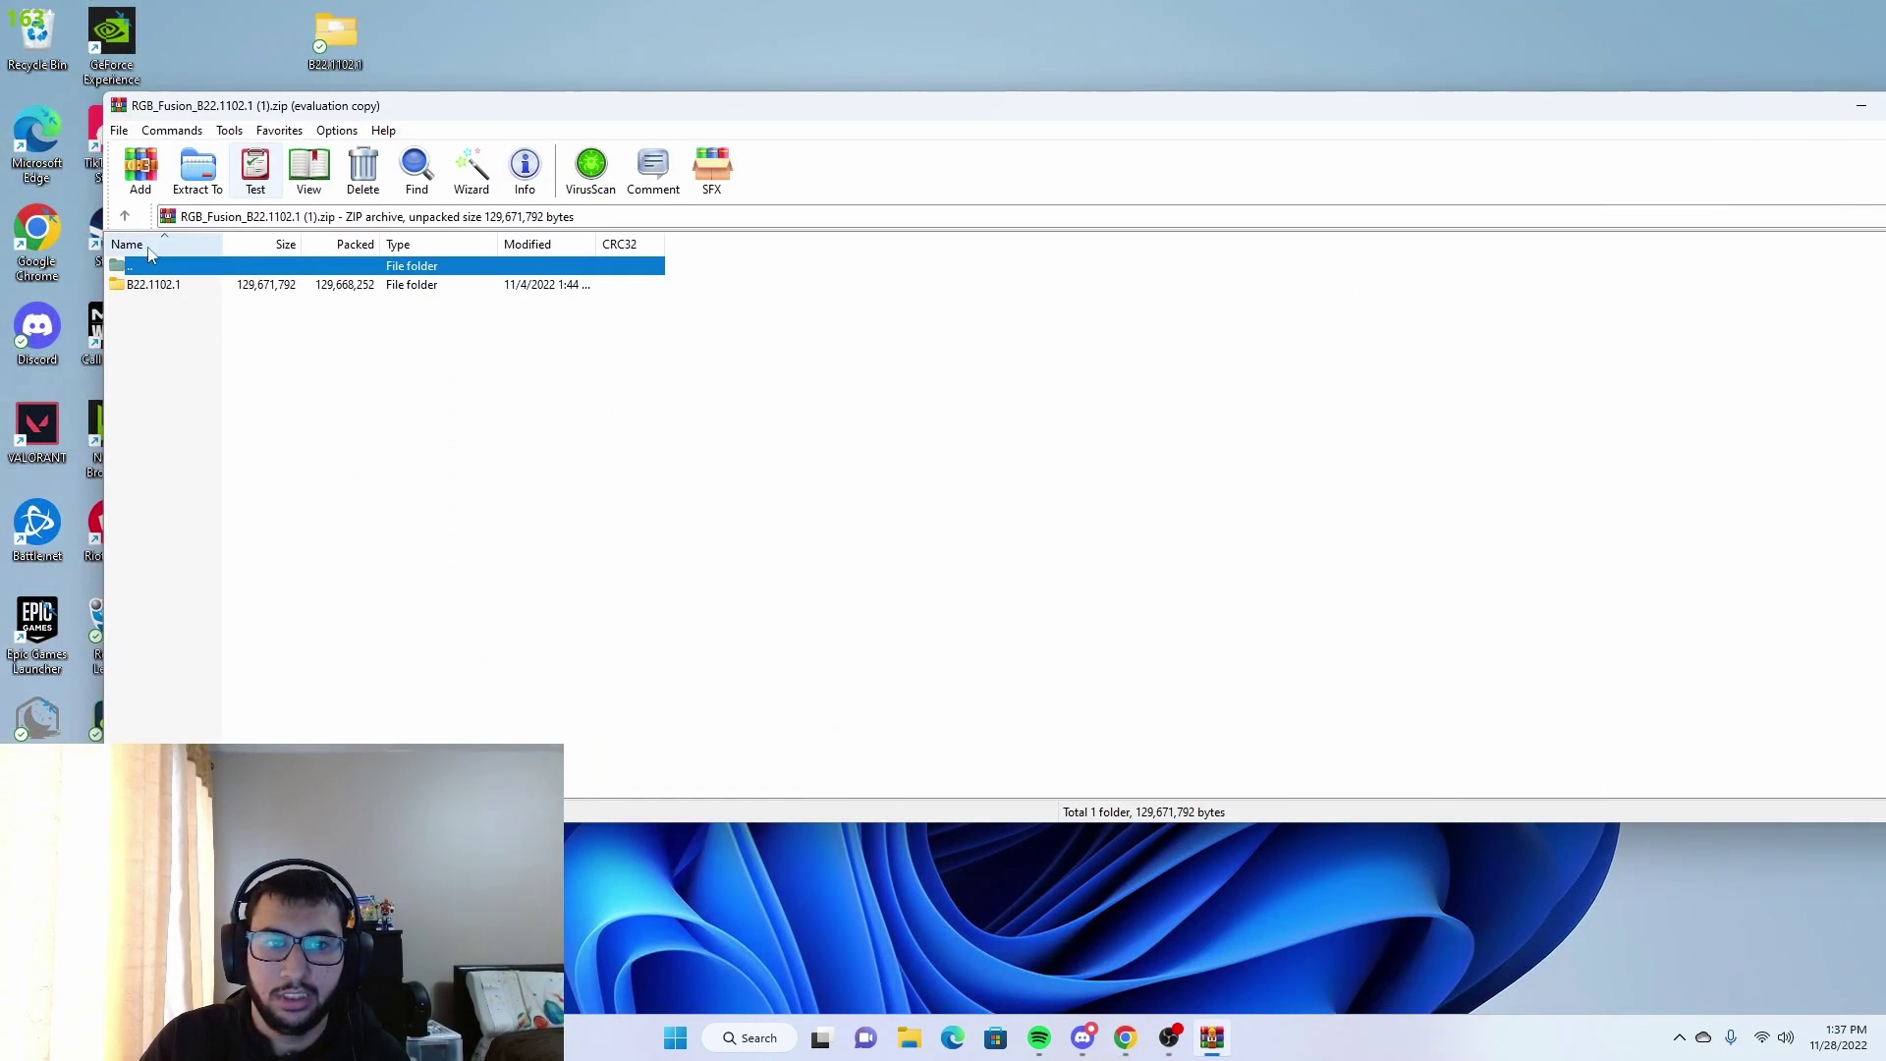
{"action": "left_click", "coordinate": [148, 285]}
{"action": "left_click_drag", "start_coordinate": [147, 285], "coordinate": [1749, 838]}
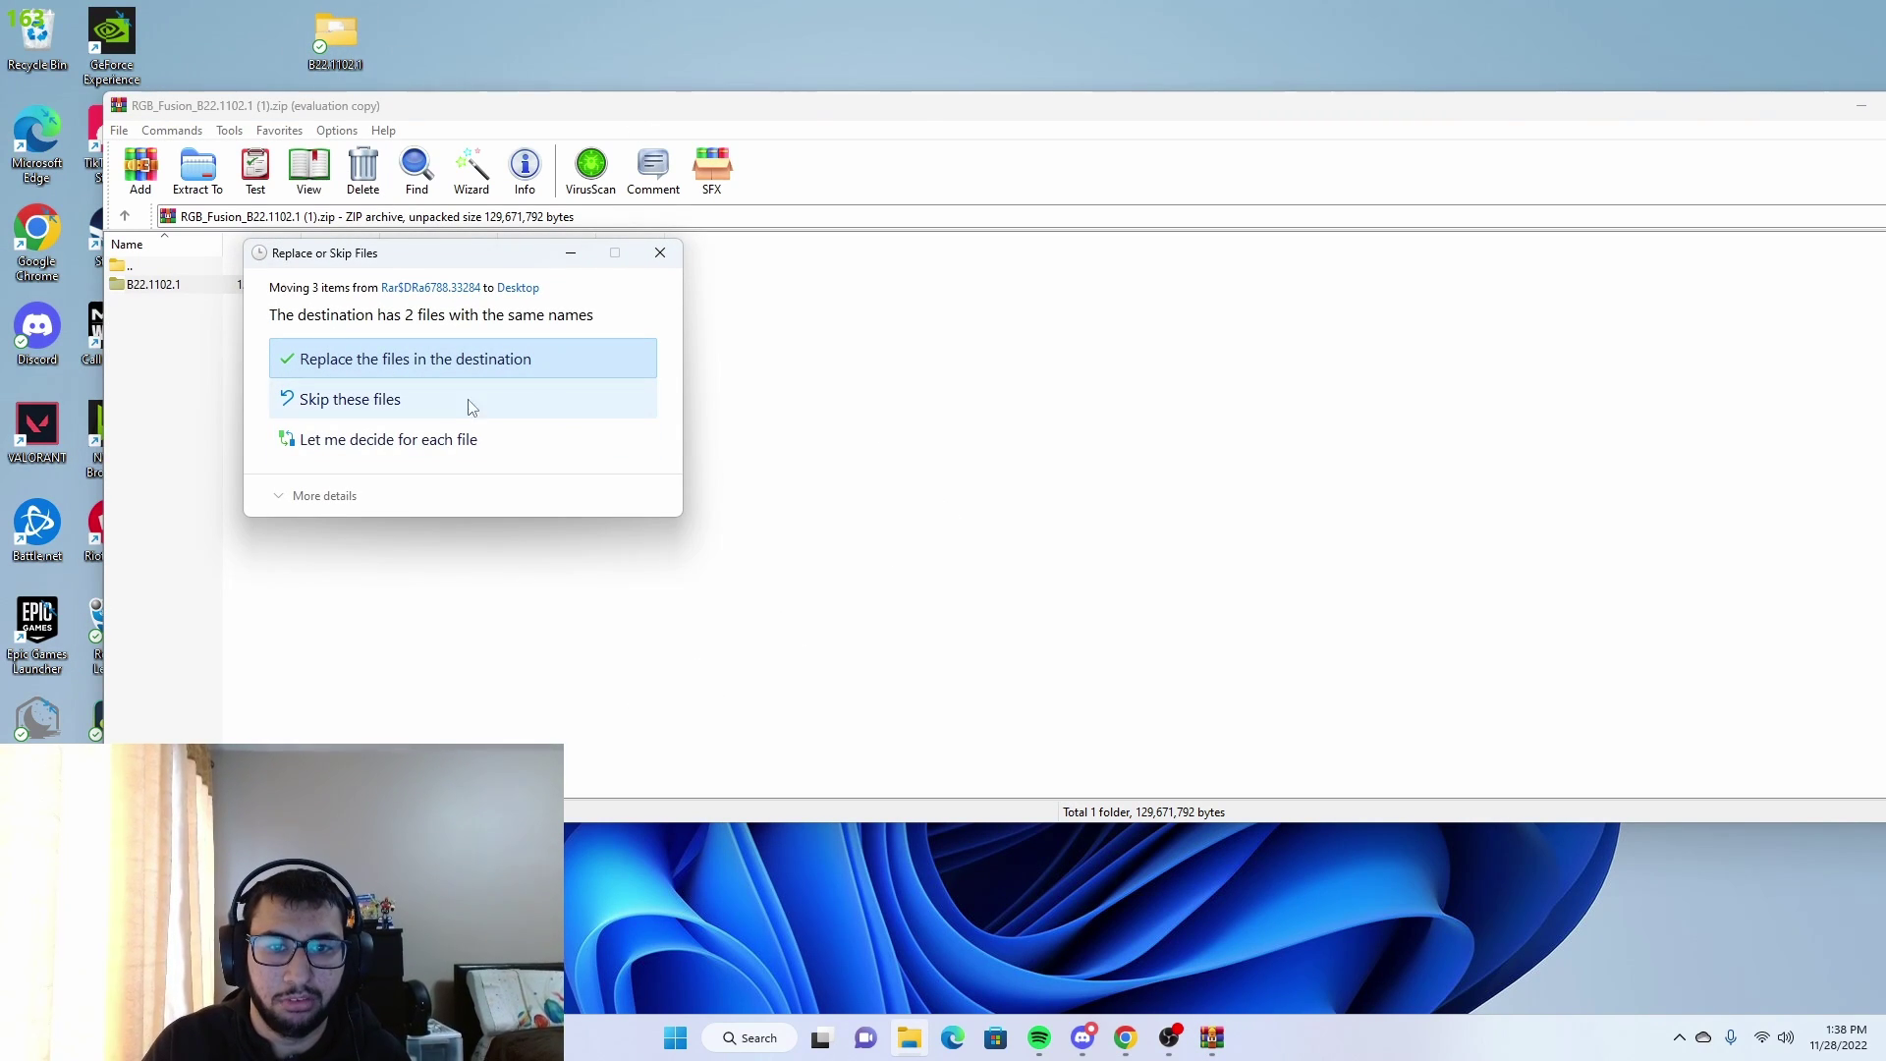
{"action": "left_click", "coordinate": [375, 361]}
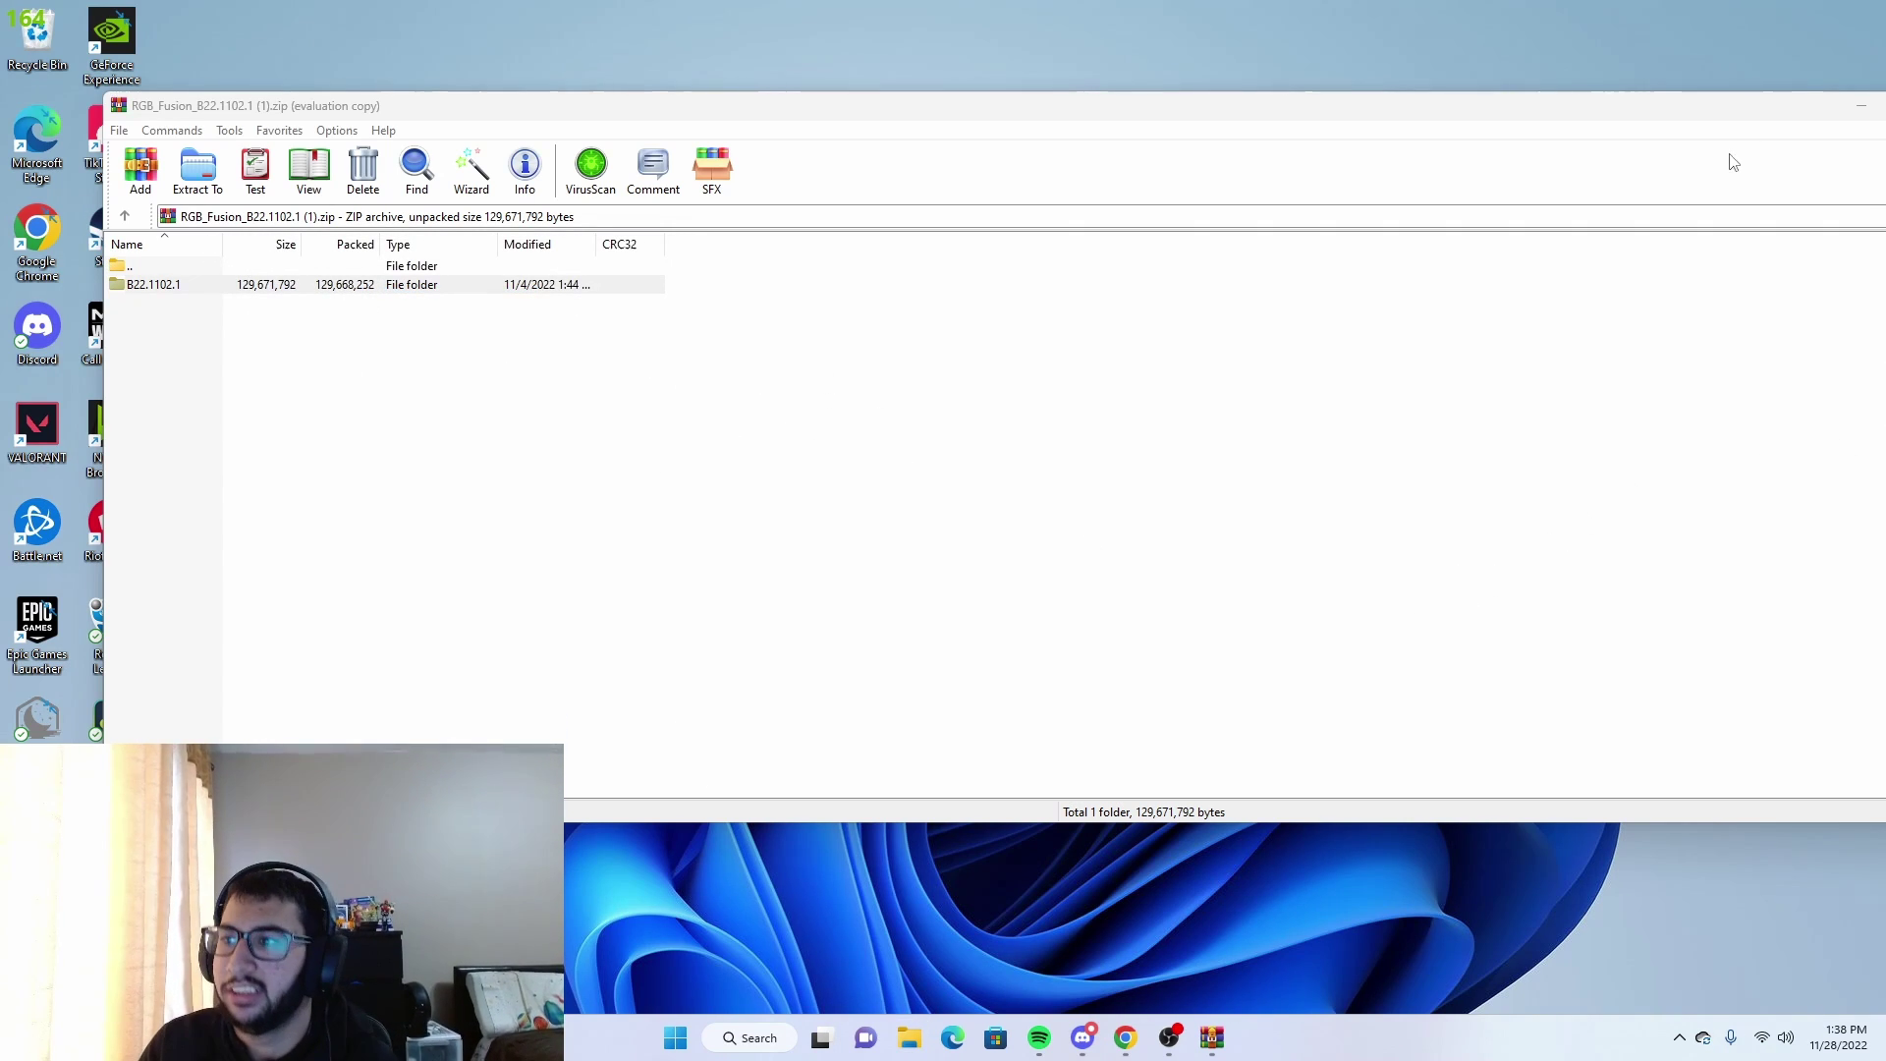
{"action": "left_click_drag", "start_coordinate": [1739, 114], "coordinate": [1621, 135]}
{"action": "left_click", "coordinate": [1833, 127]}
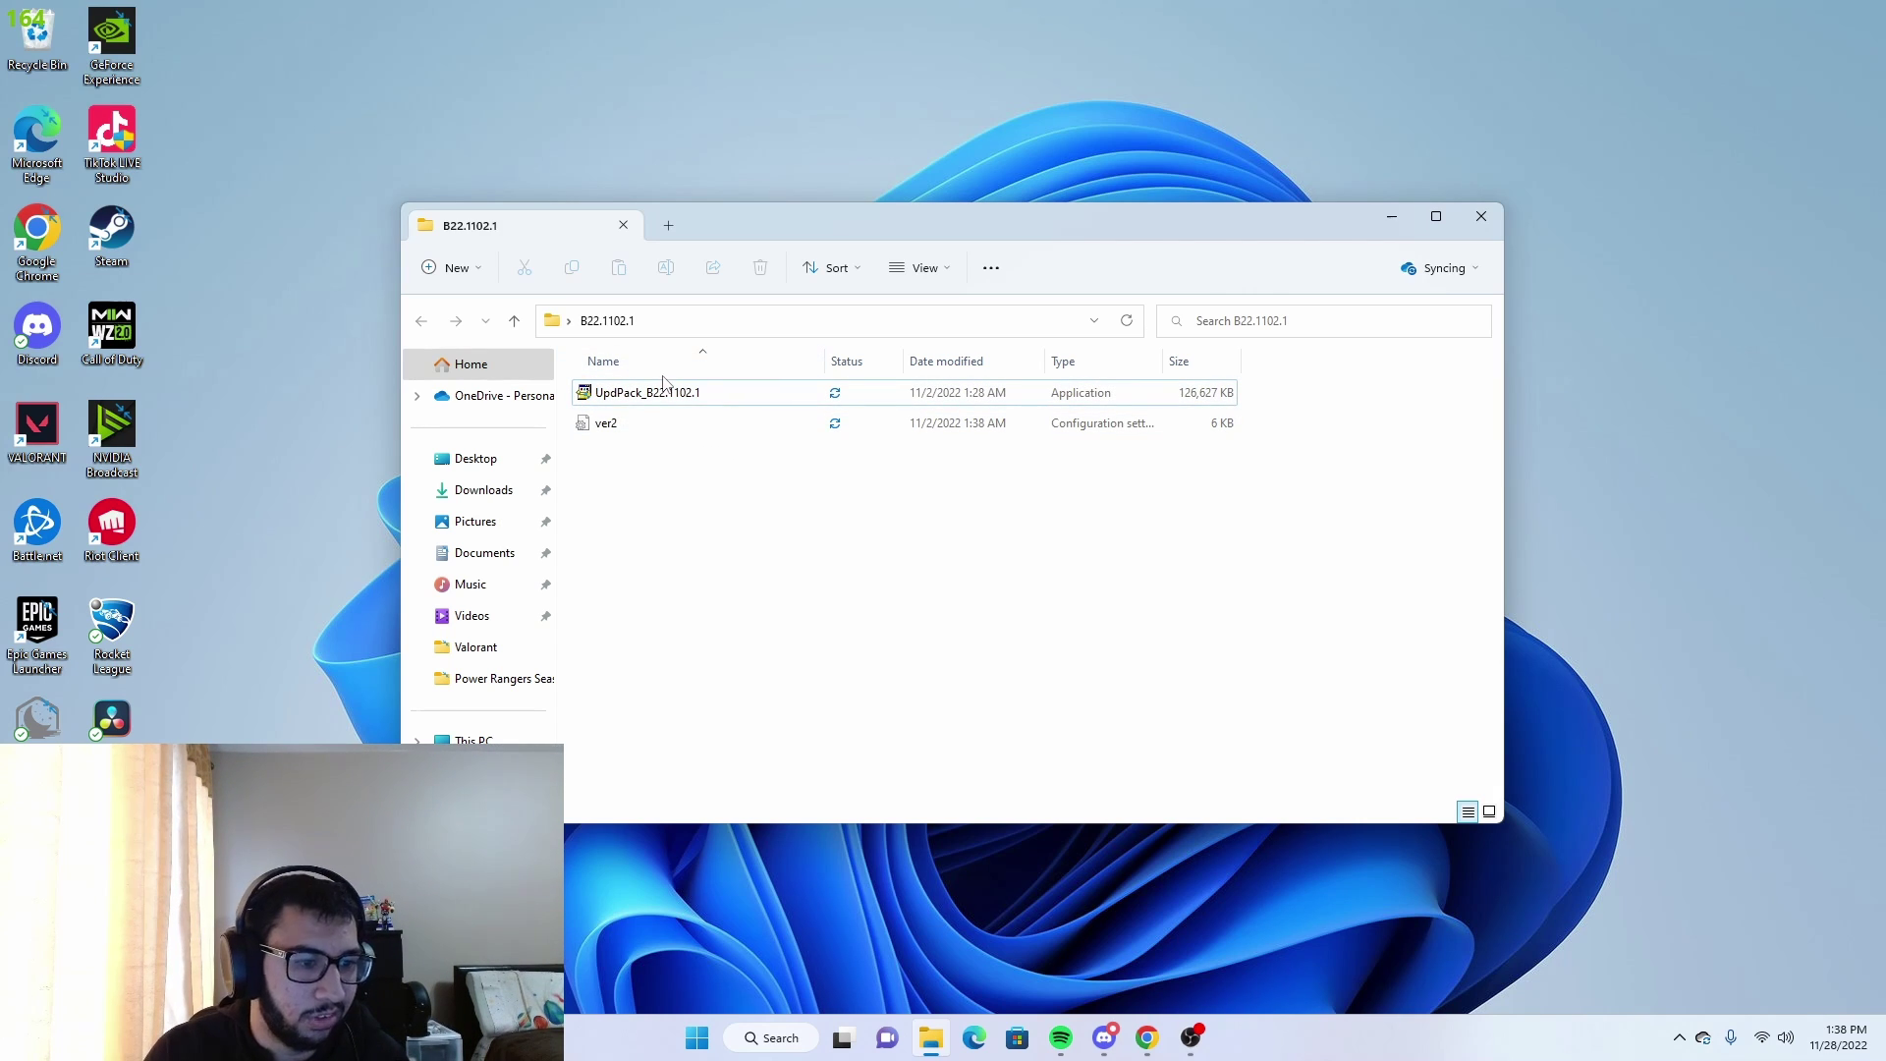
- Select the UpdPack_B22.1102.1 installer in the B22.1102.1 folder to install RGB Fusion
{"action": "left_click", "coordinate": [676, 400]}
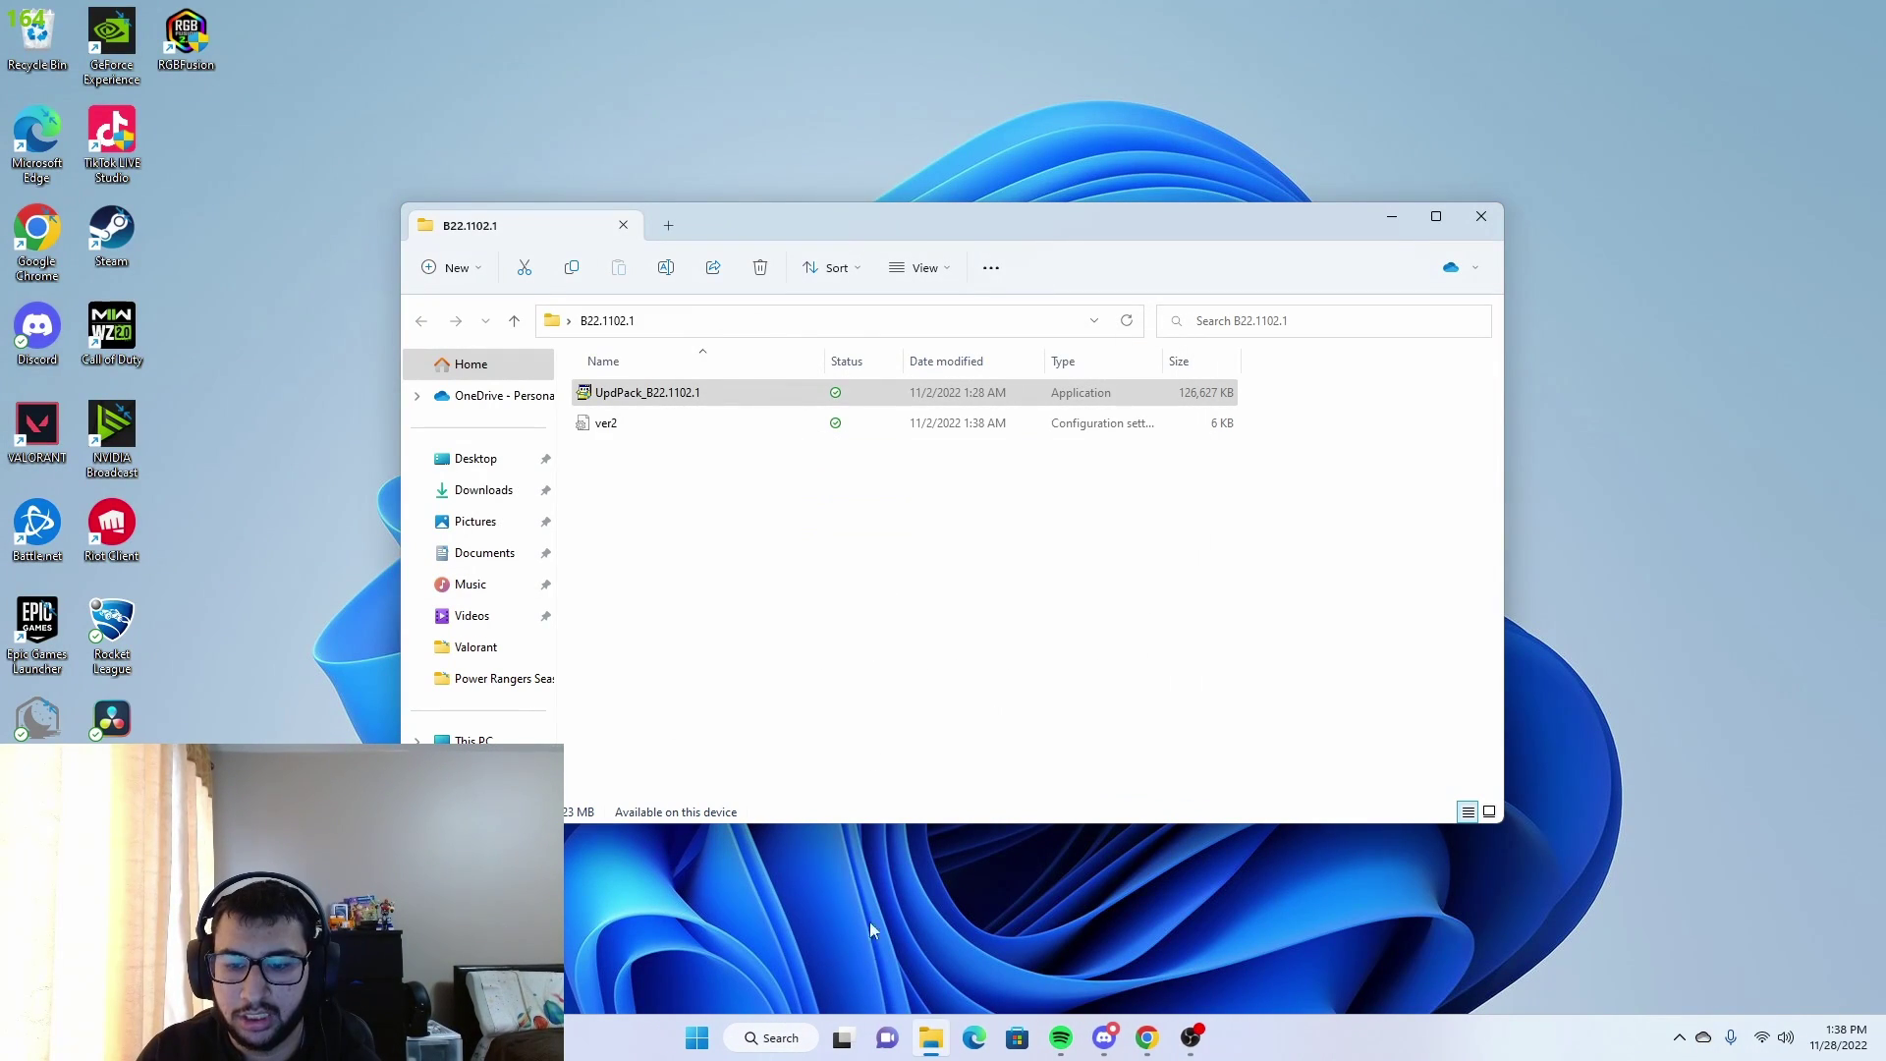
- Search Windows for 'rg' to find and launch RGBFusion
{"action": "left_click", "coordinate": [774, 1041]}
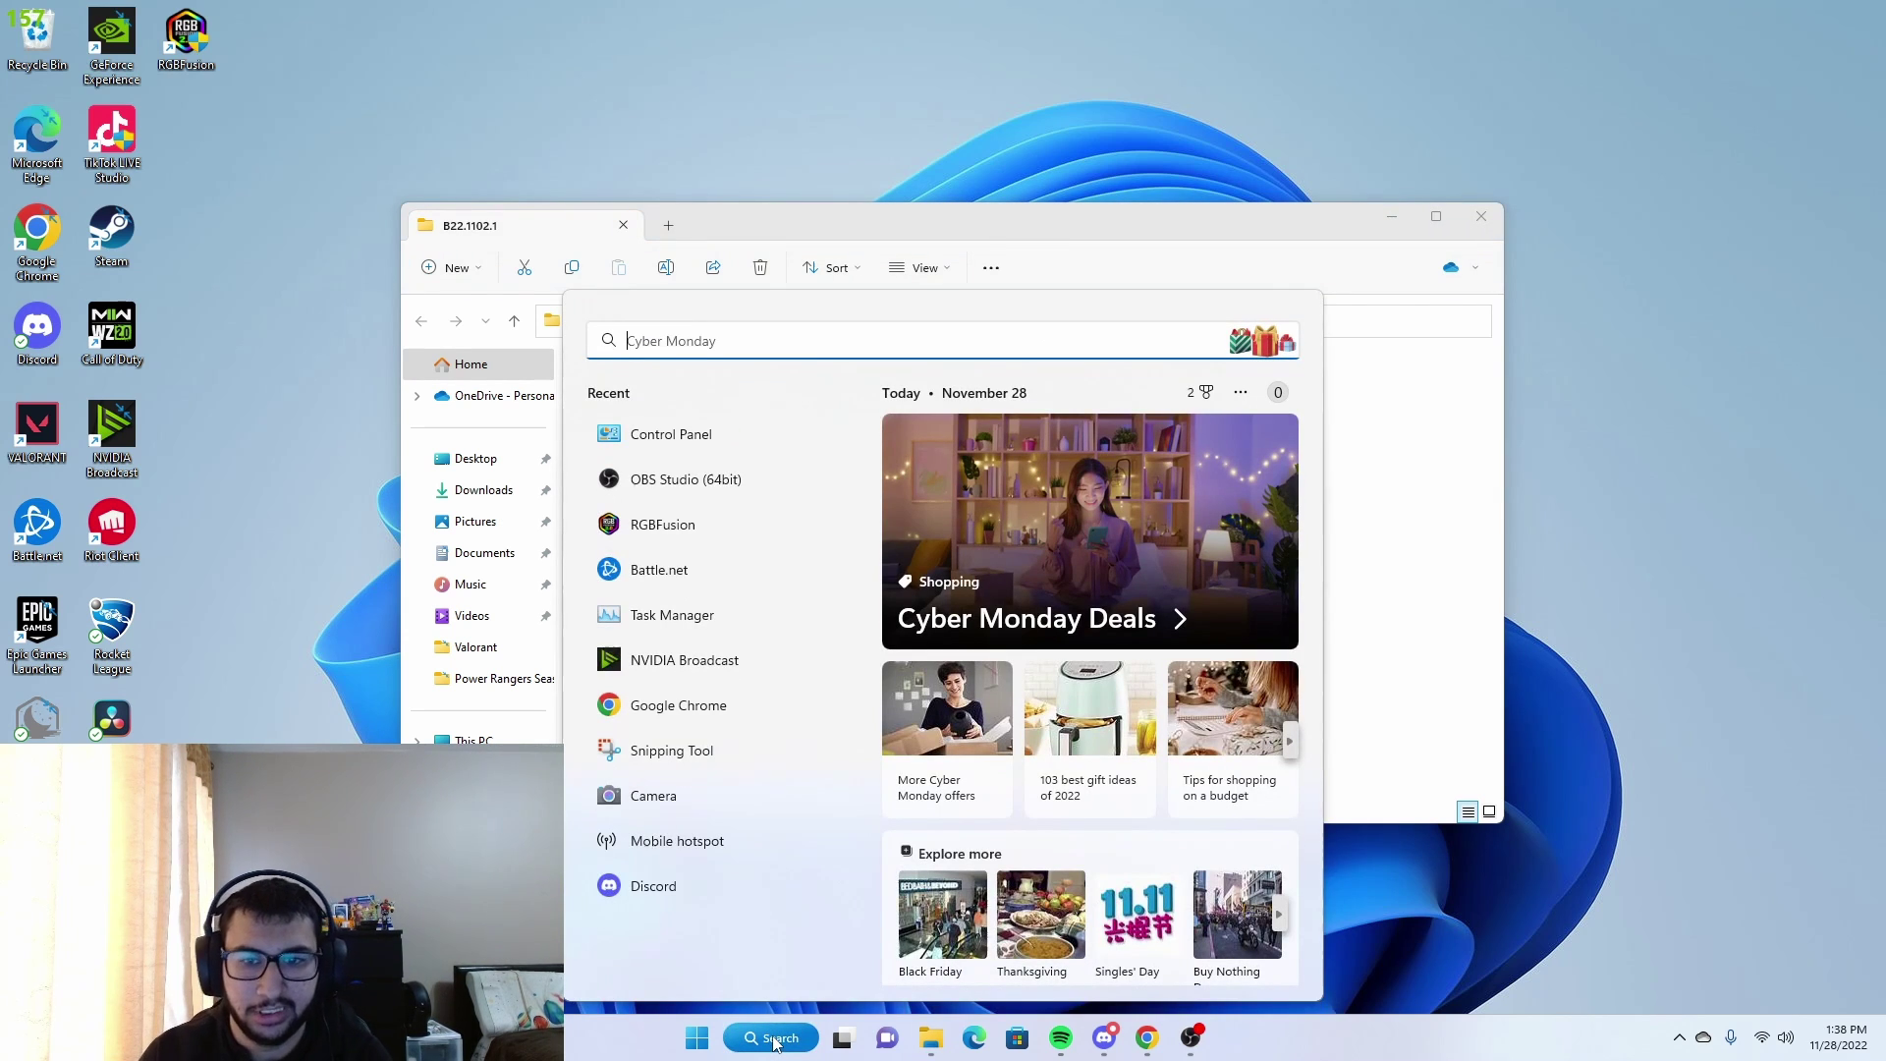
{"action": "type", "text": "rg"}
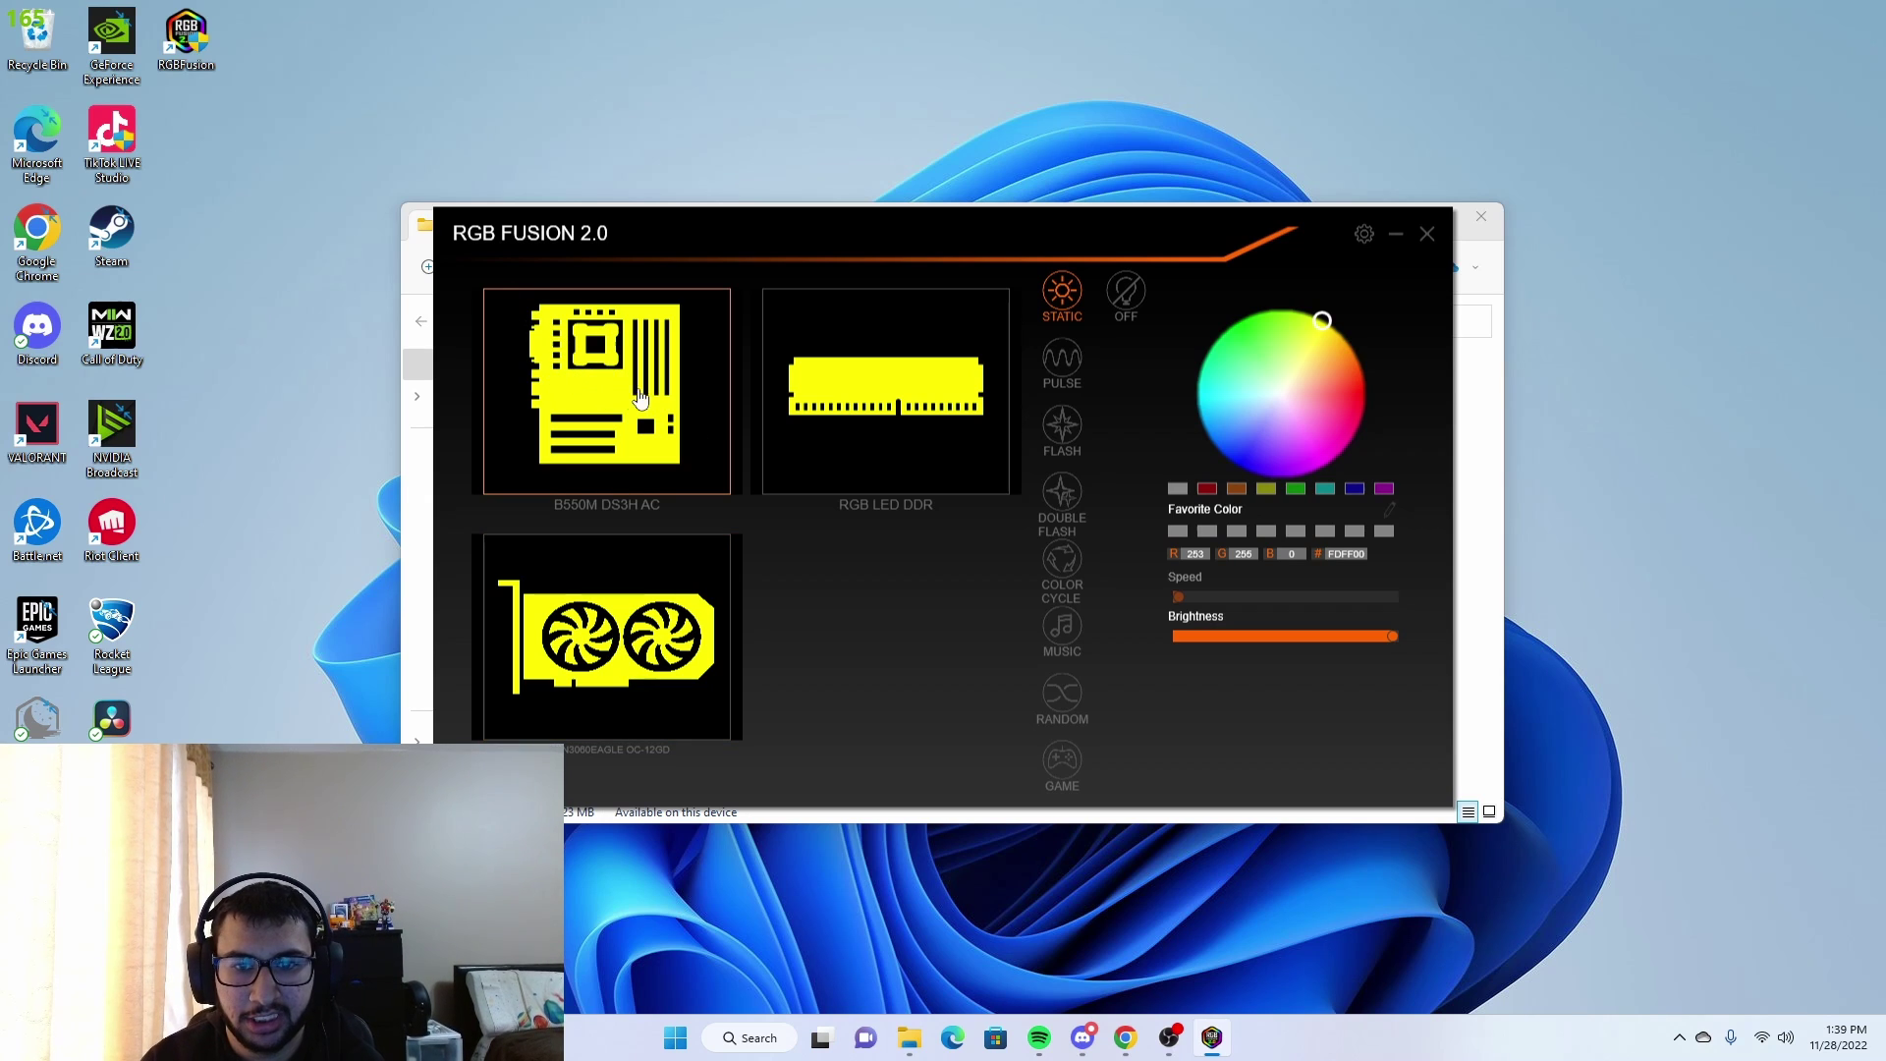
- Open the B550M DS3H AC motherboard tile to view its LED headers
{"action": "left_click", "coordinate": [566, 397]}
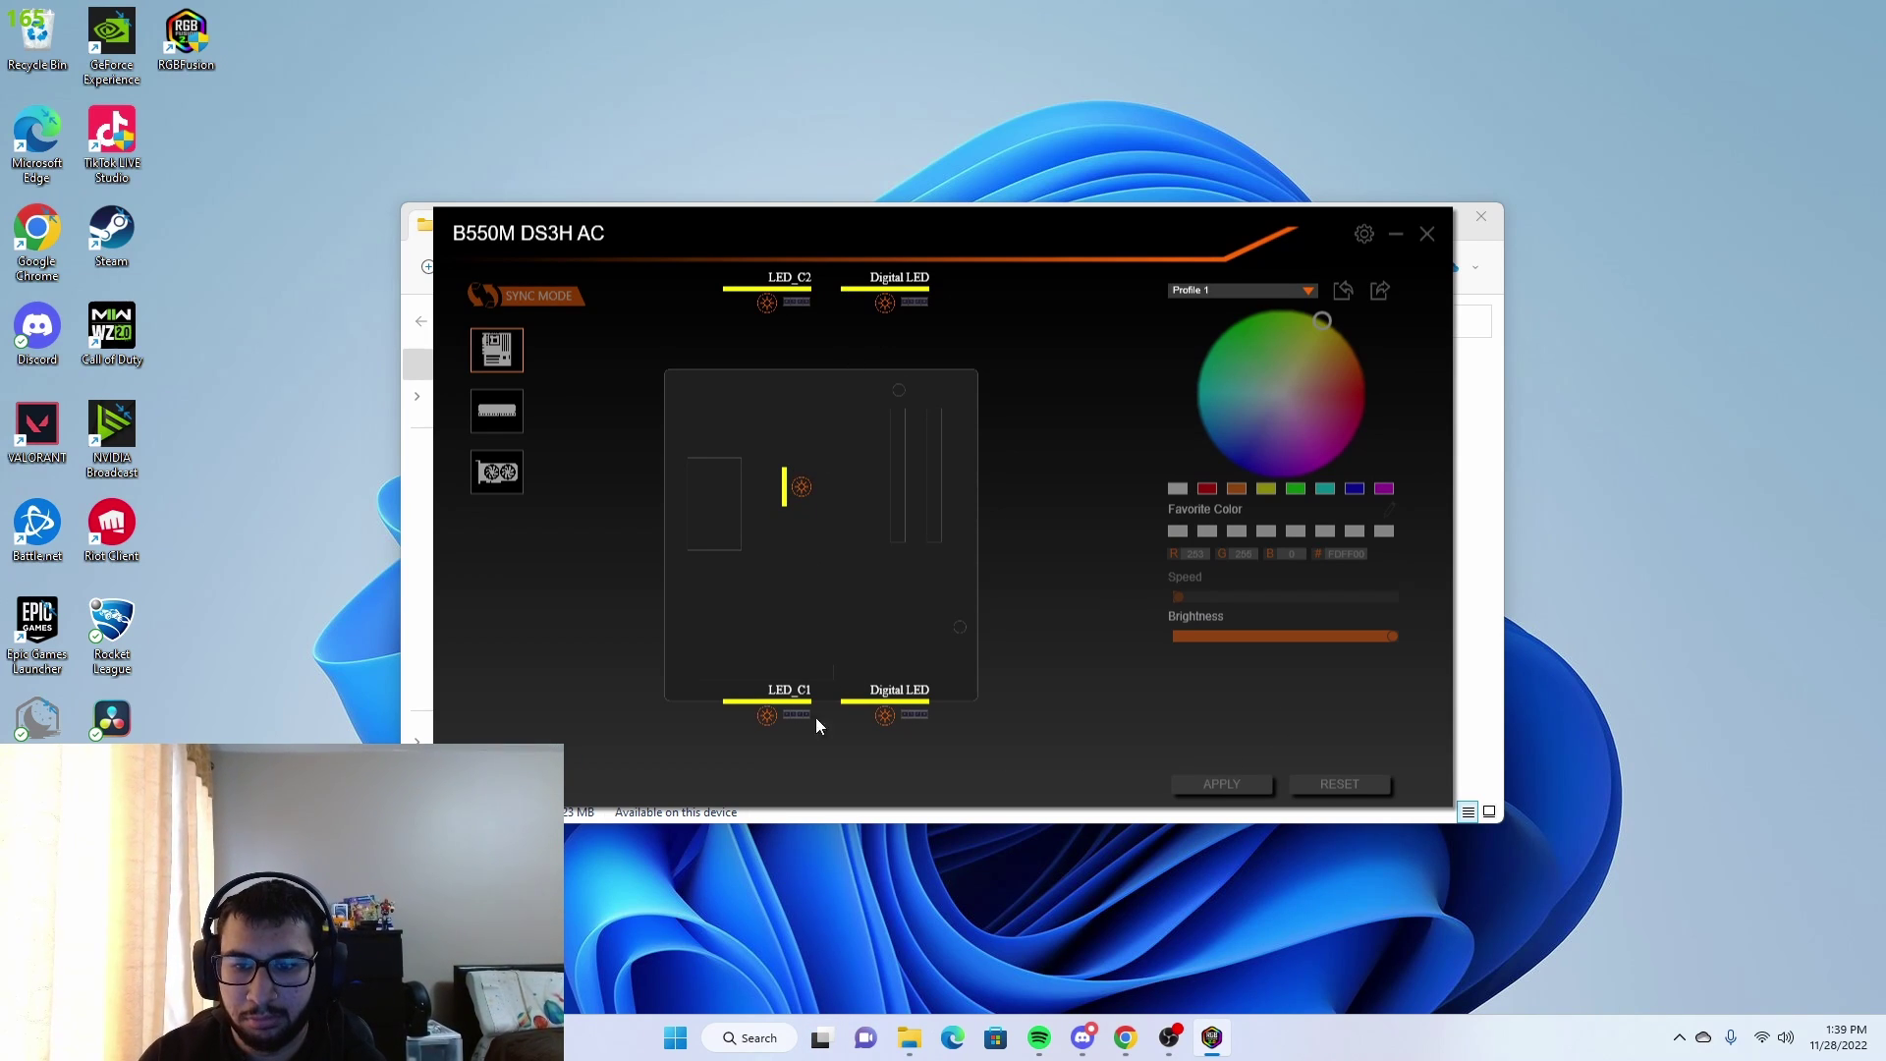
- Set the bottom Digital LED header's colour to red and apply it
{"action": "left_click", "coordinate": [888, 717]}
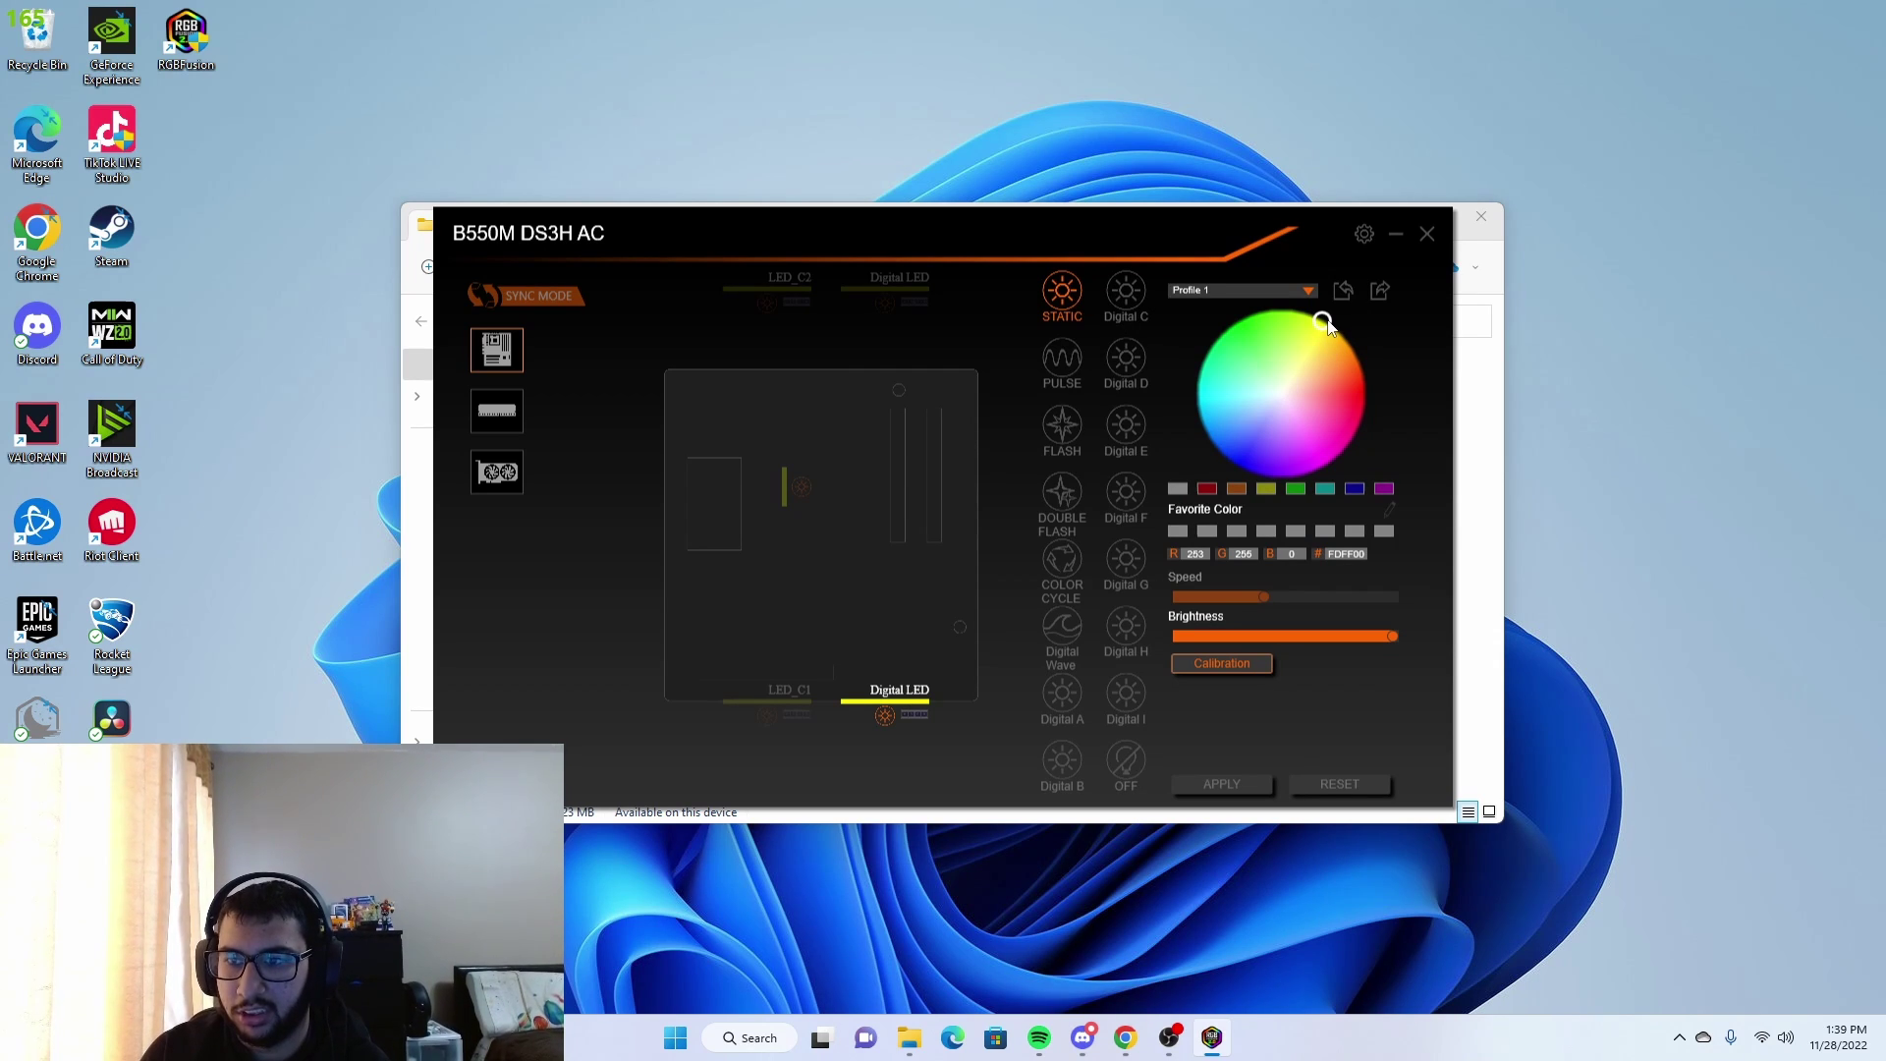
{"action": "left_click_drag", "start_coordinate": [1359, 355], "coordinate": [1357, 390]}
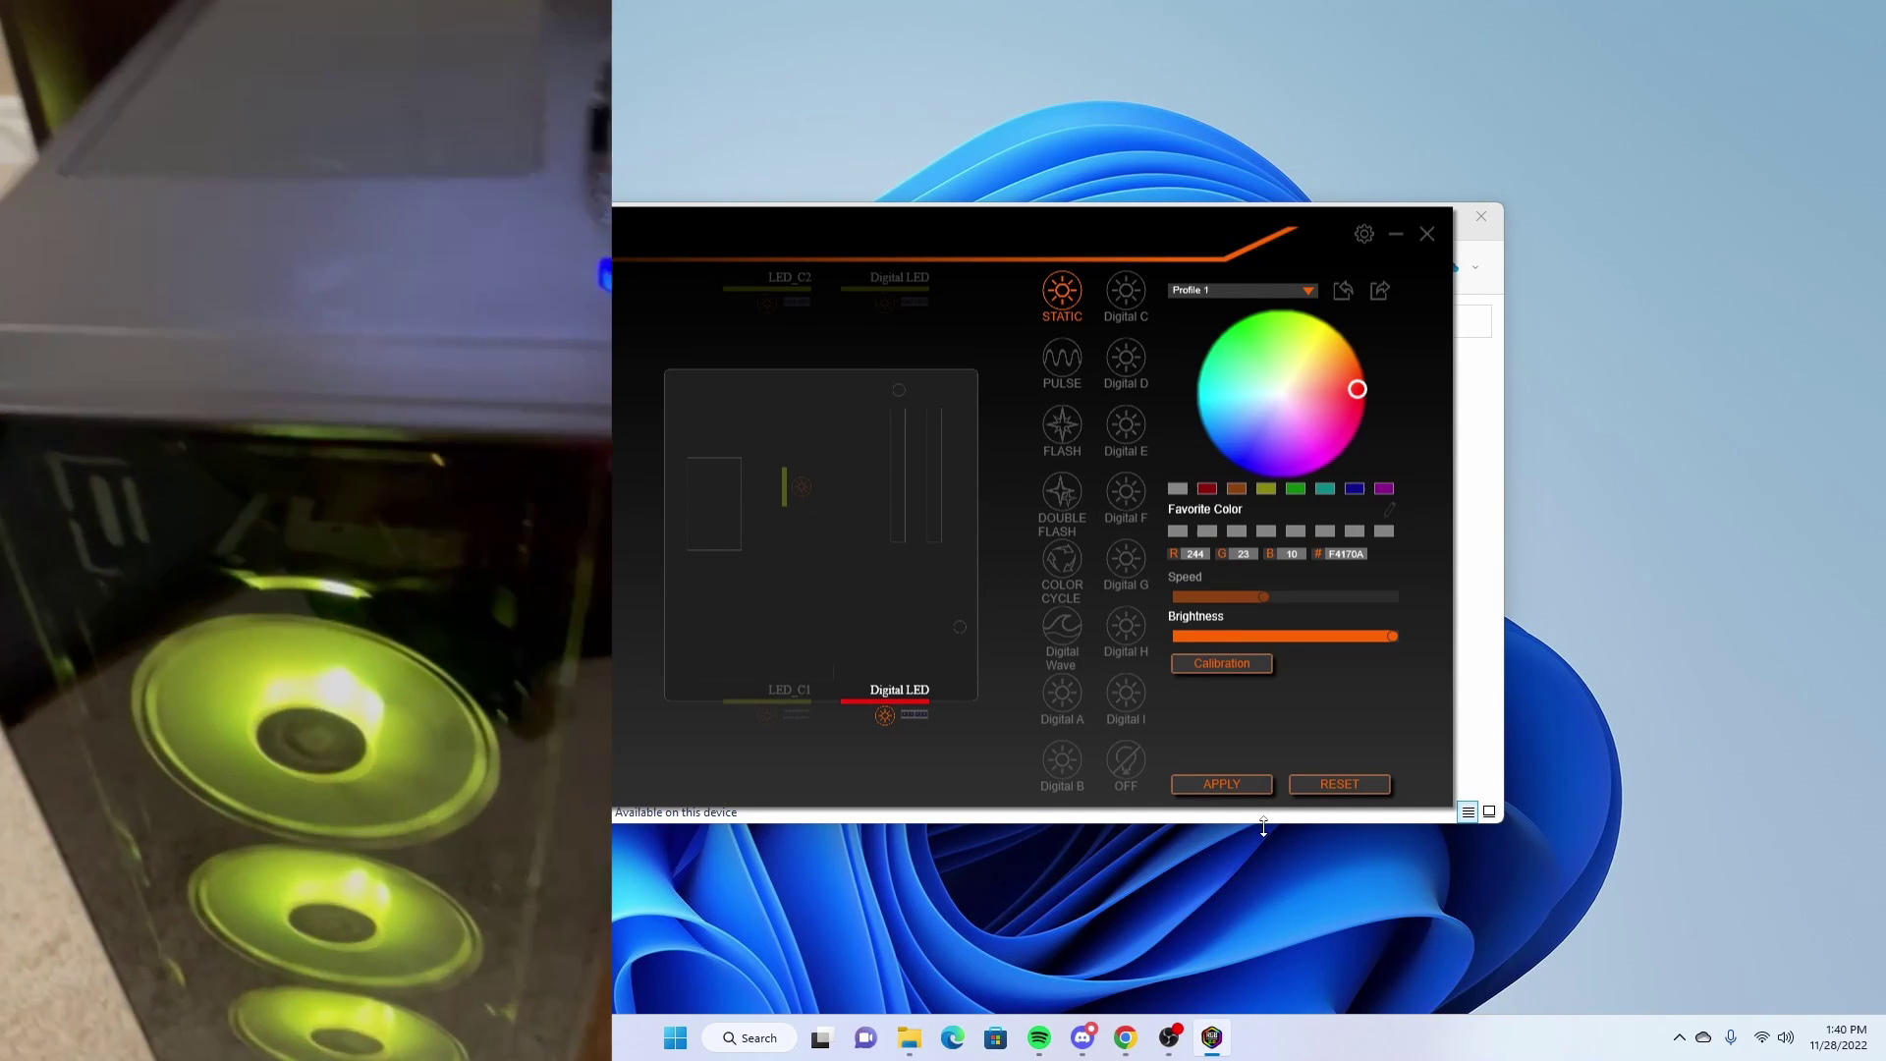
{"action": "left_click", "coordinate": [1260, 782]}
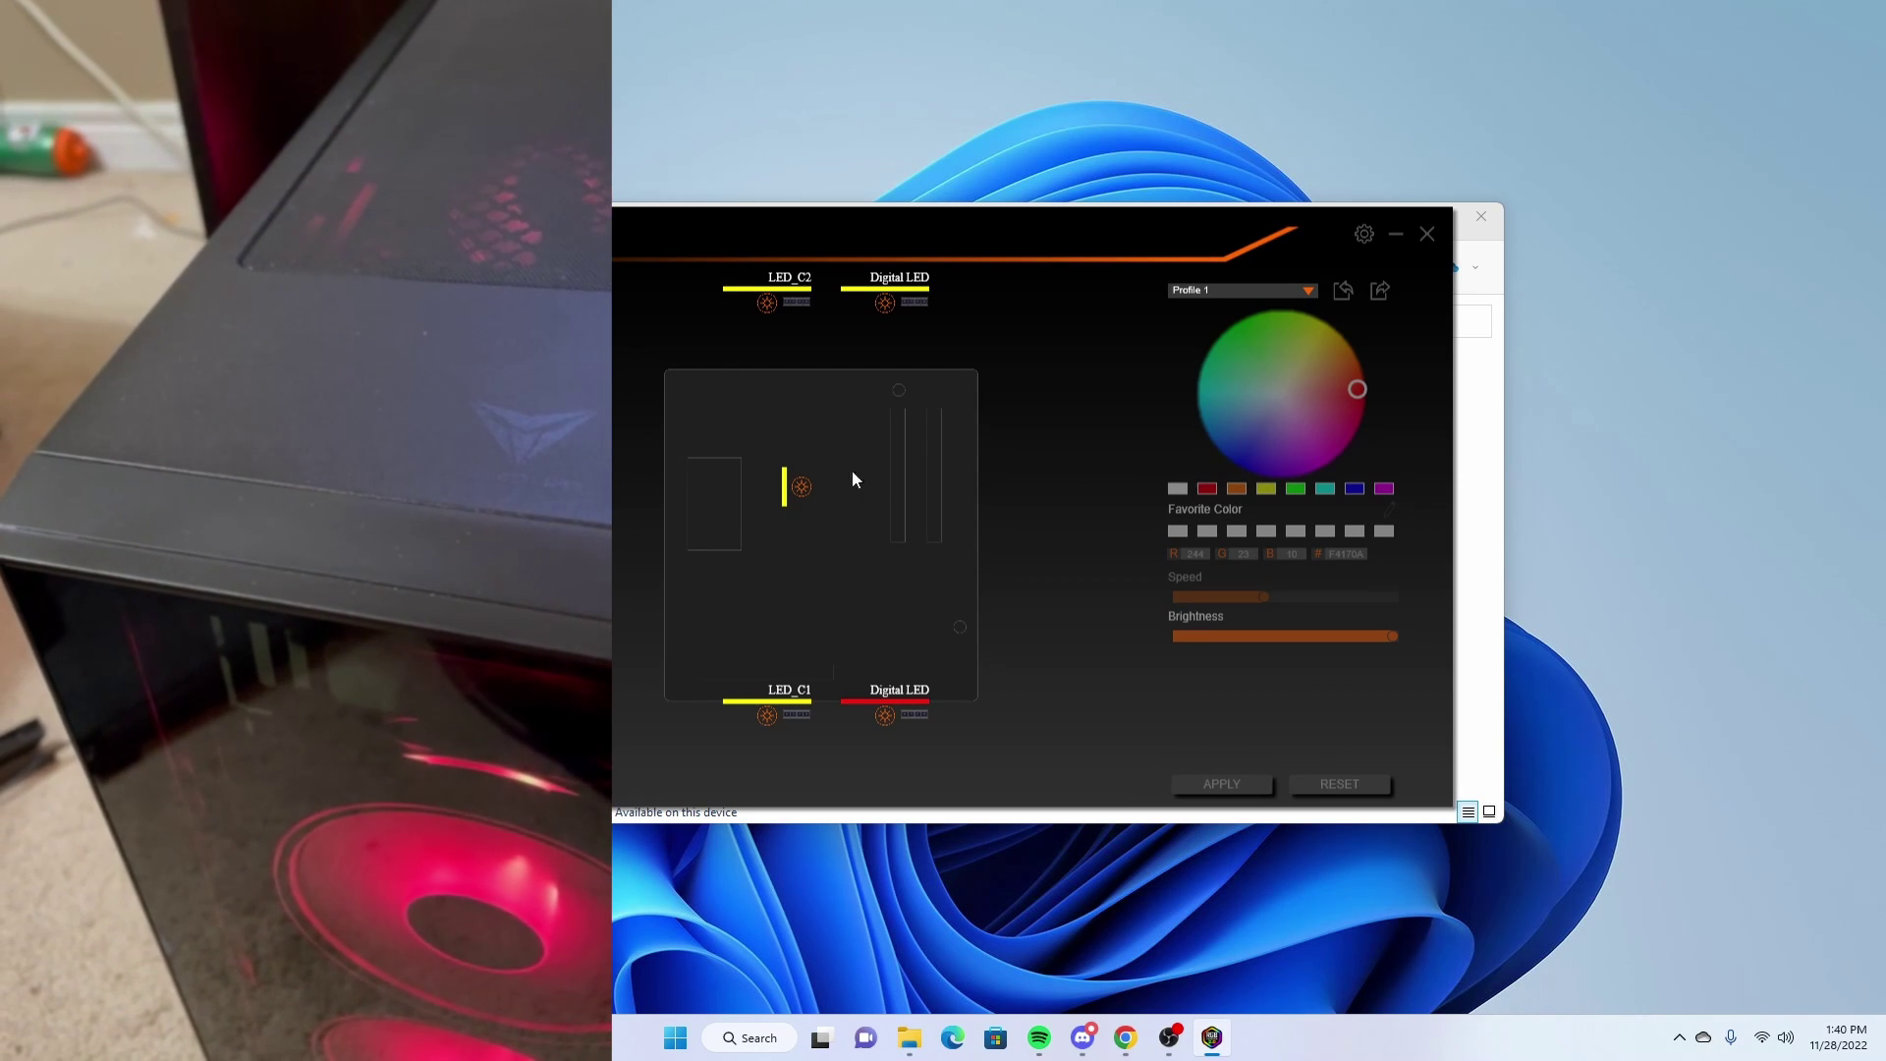
- Change the Digital LED fan header to static blue (R 35, G 24, B 230) and apply
{"action": "left_click", "coordinate": [917, 709]}
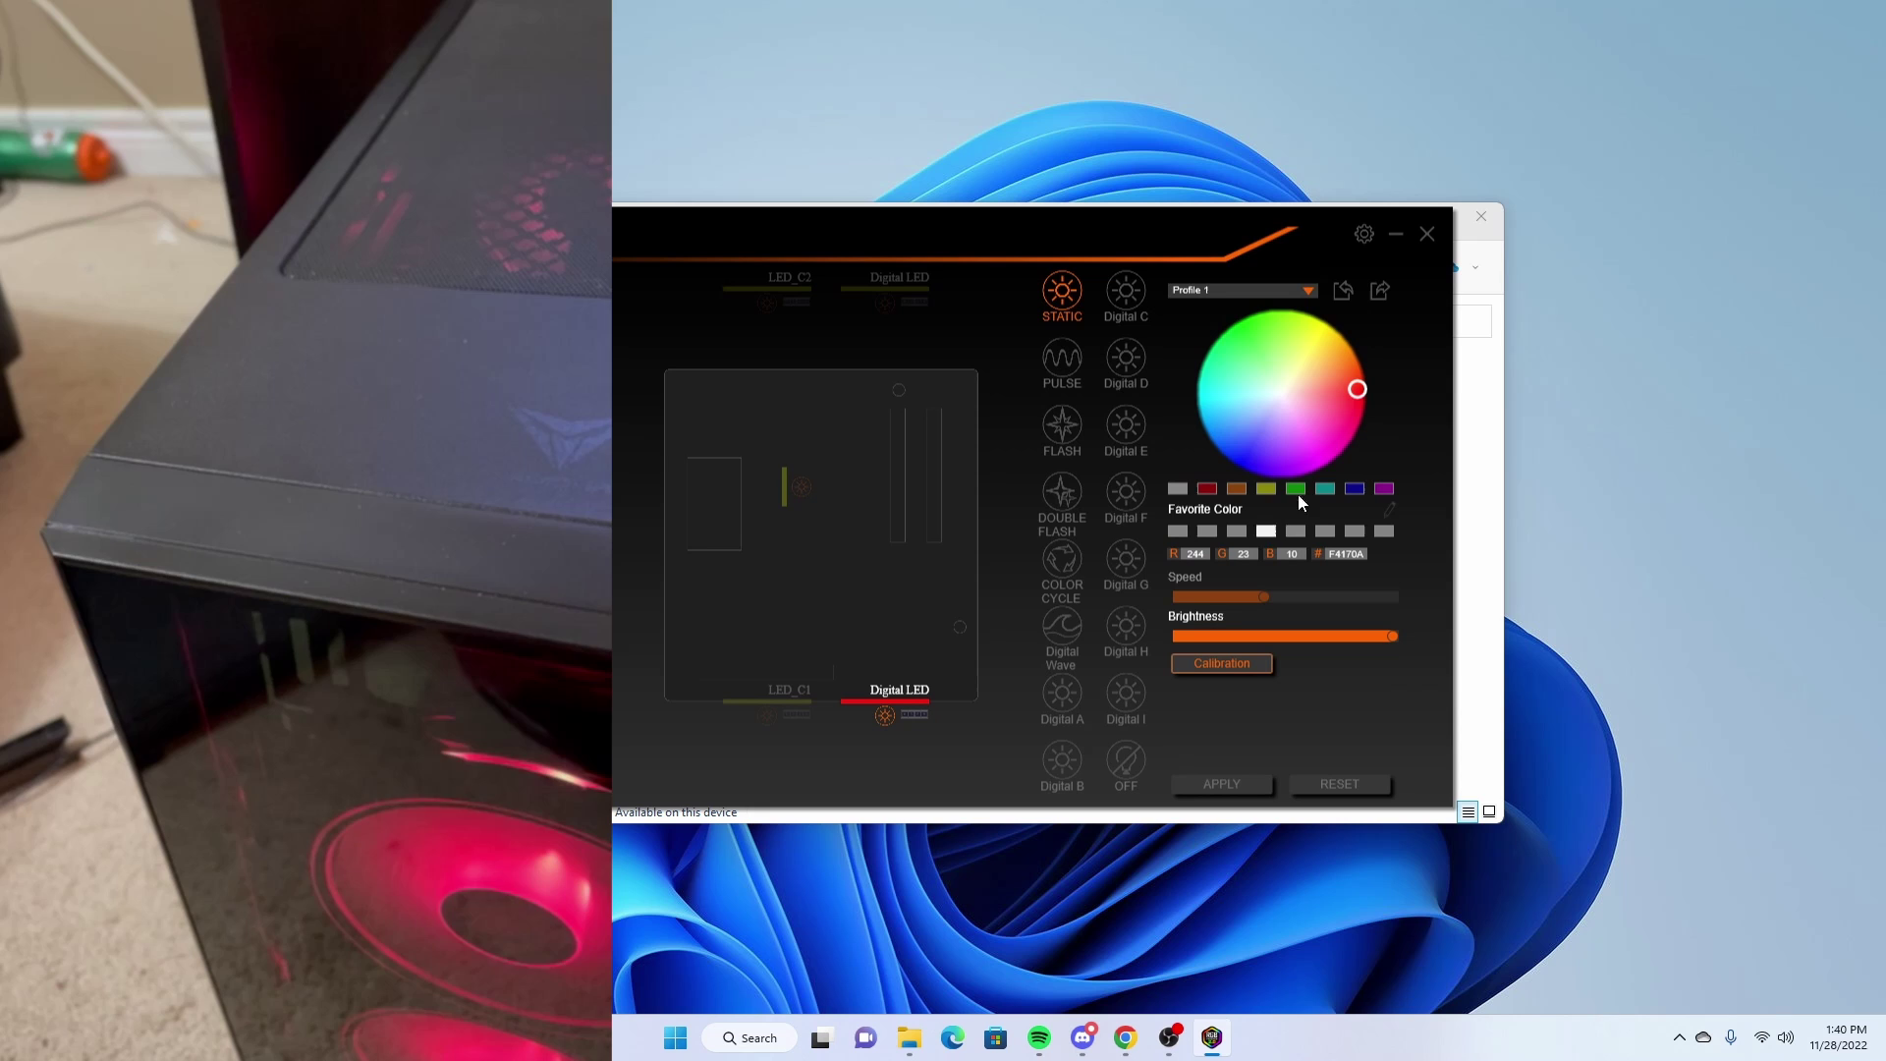
{"action": "left_click", "coordinate": [1252, 456]}
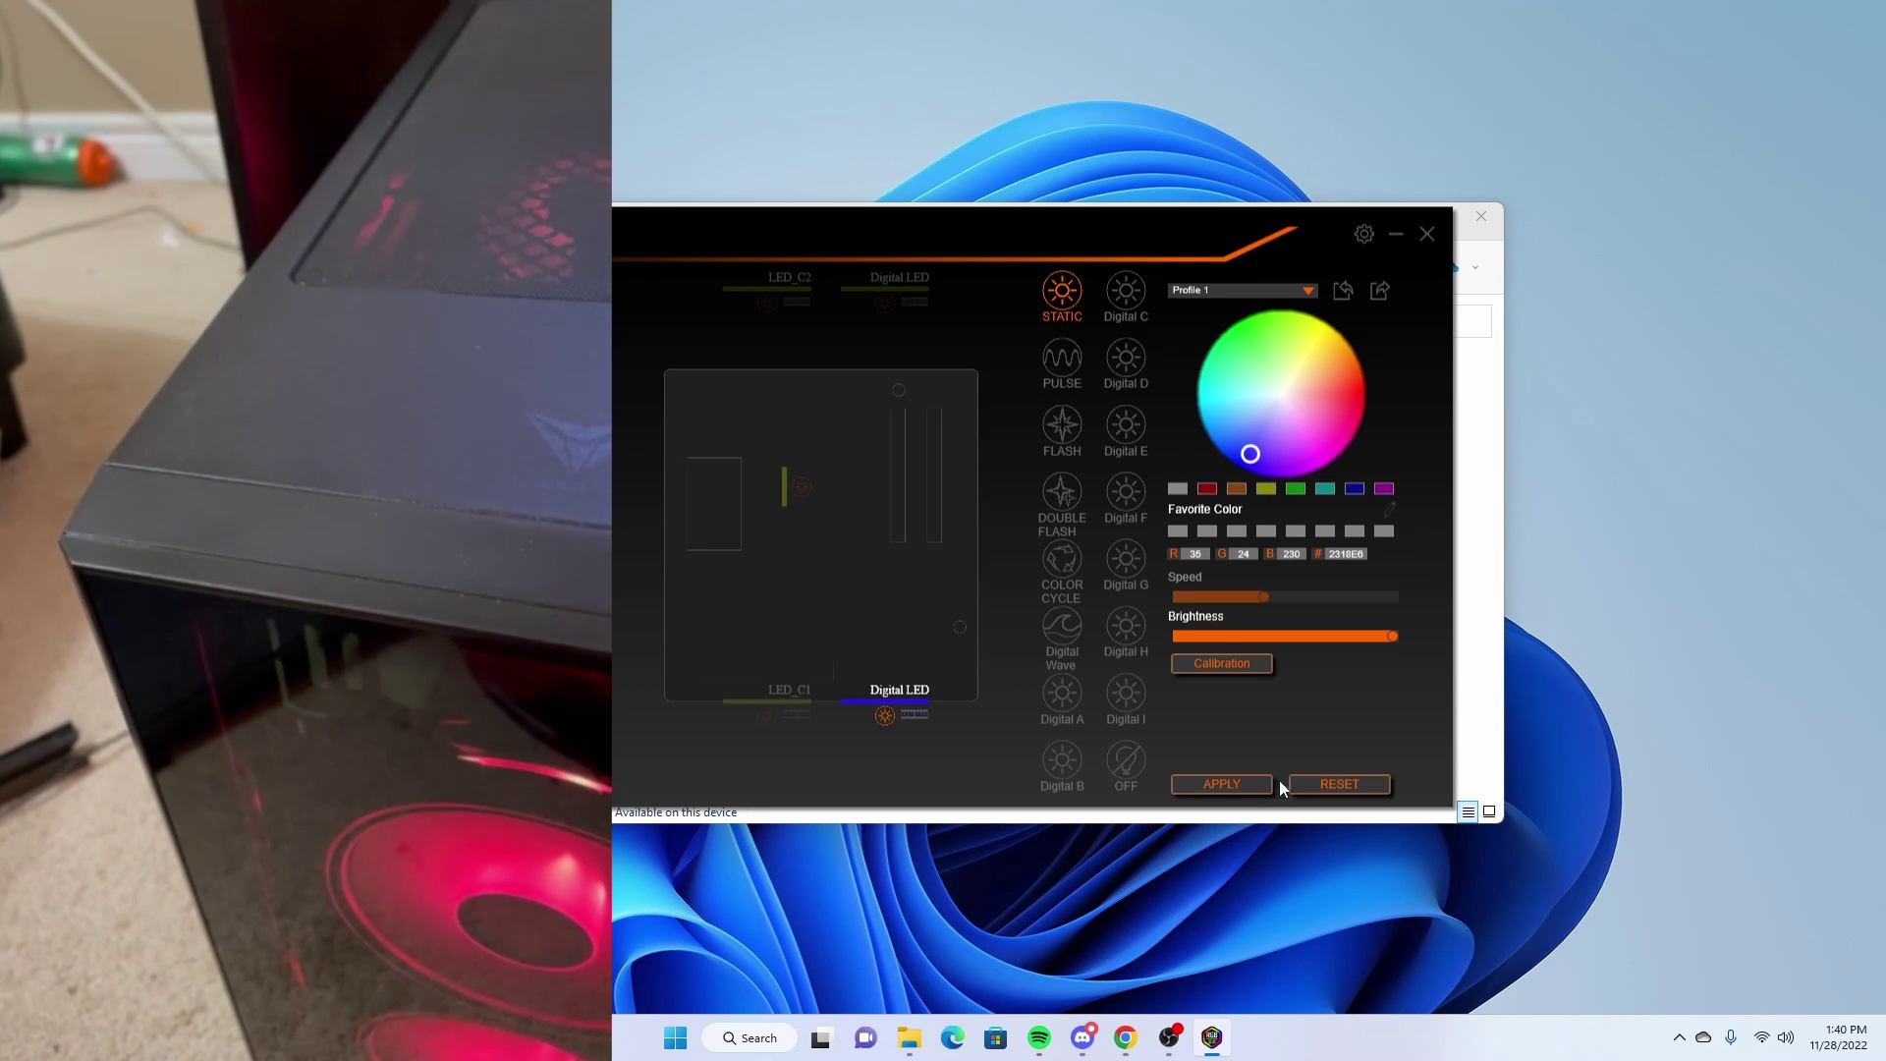
{"action": "left_click", "coordinate": [1244, 783]}
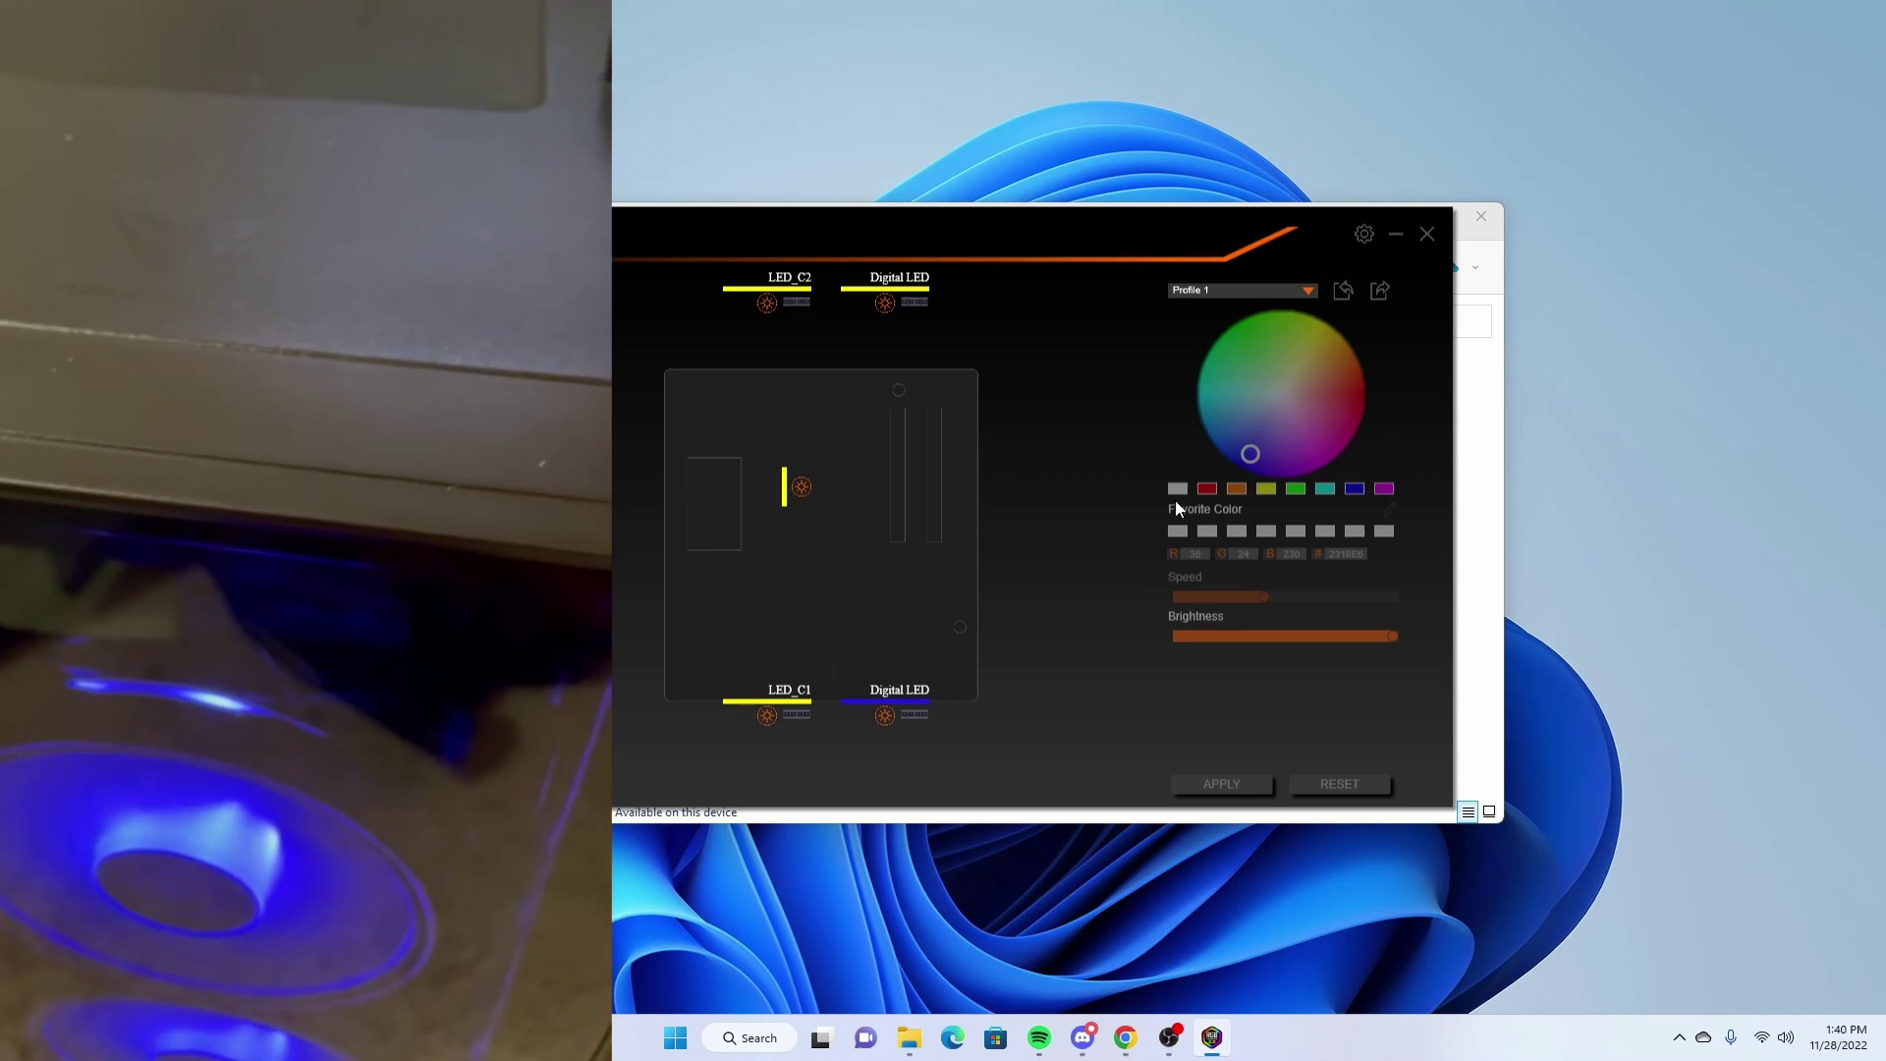
{"action": "left_click", "coordinate": [885, 714]}
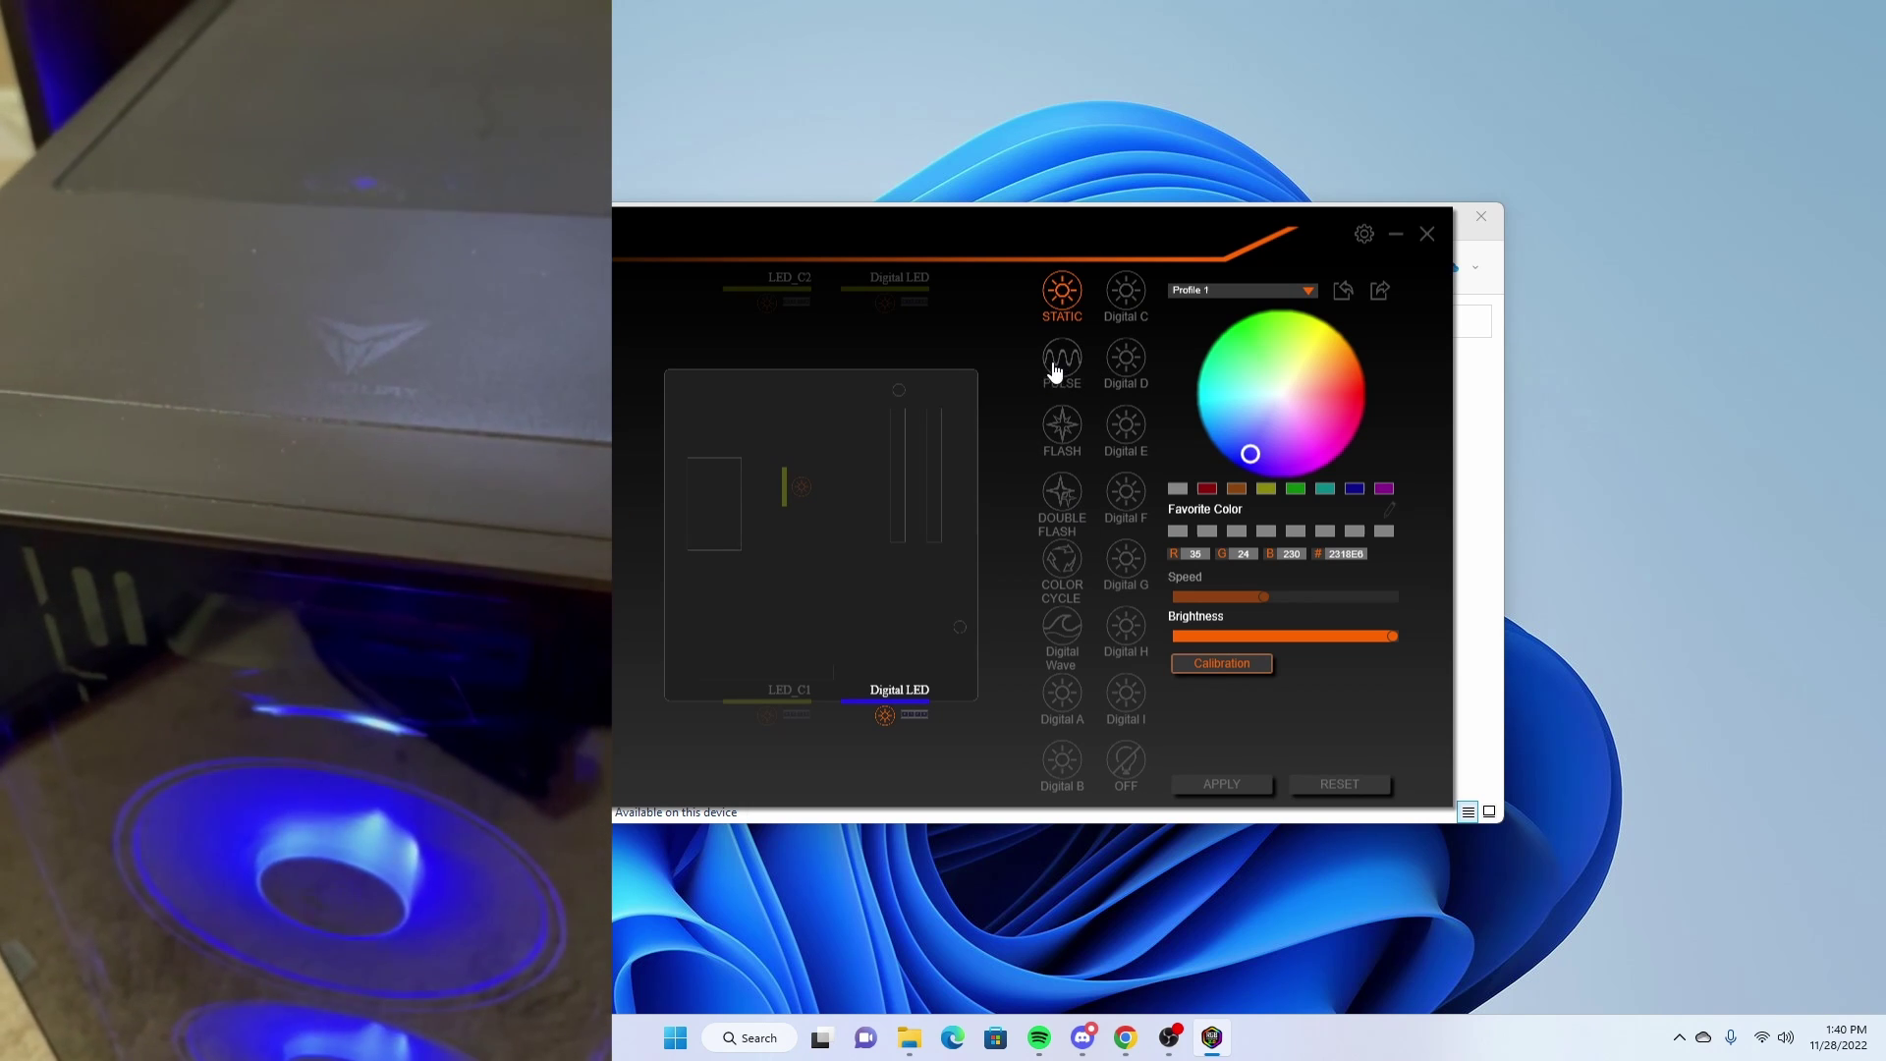
- Apply a yellow Pulse effect to the Digital LED fans, then a red pulse
{"action": "left_click", "coordinate": [1055, 372]}
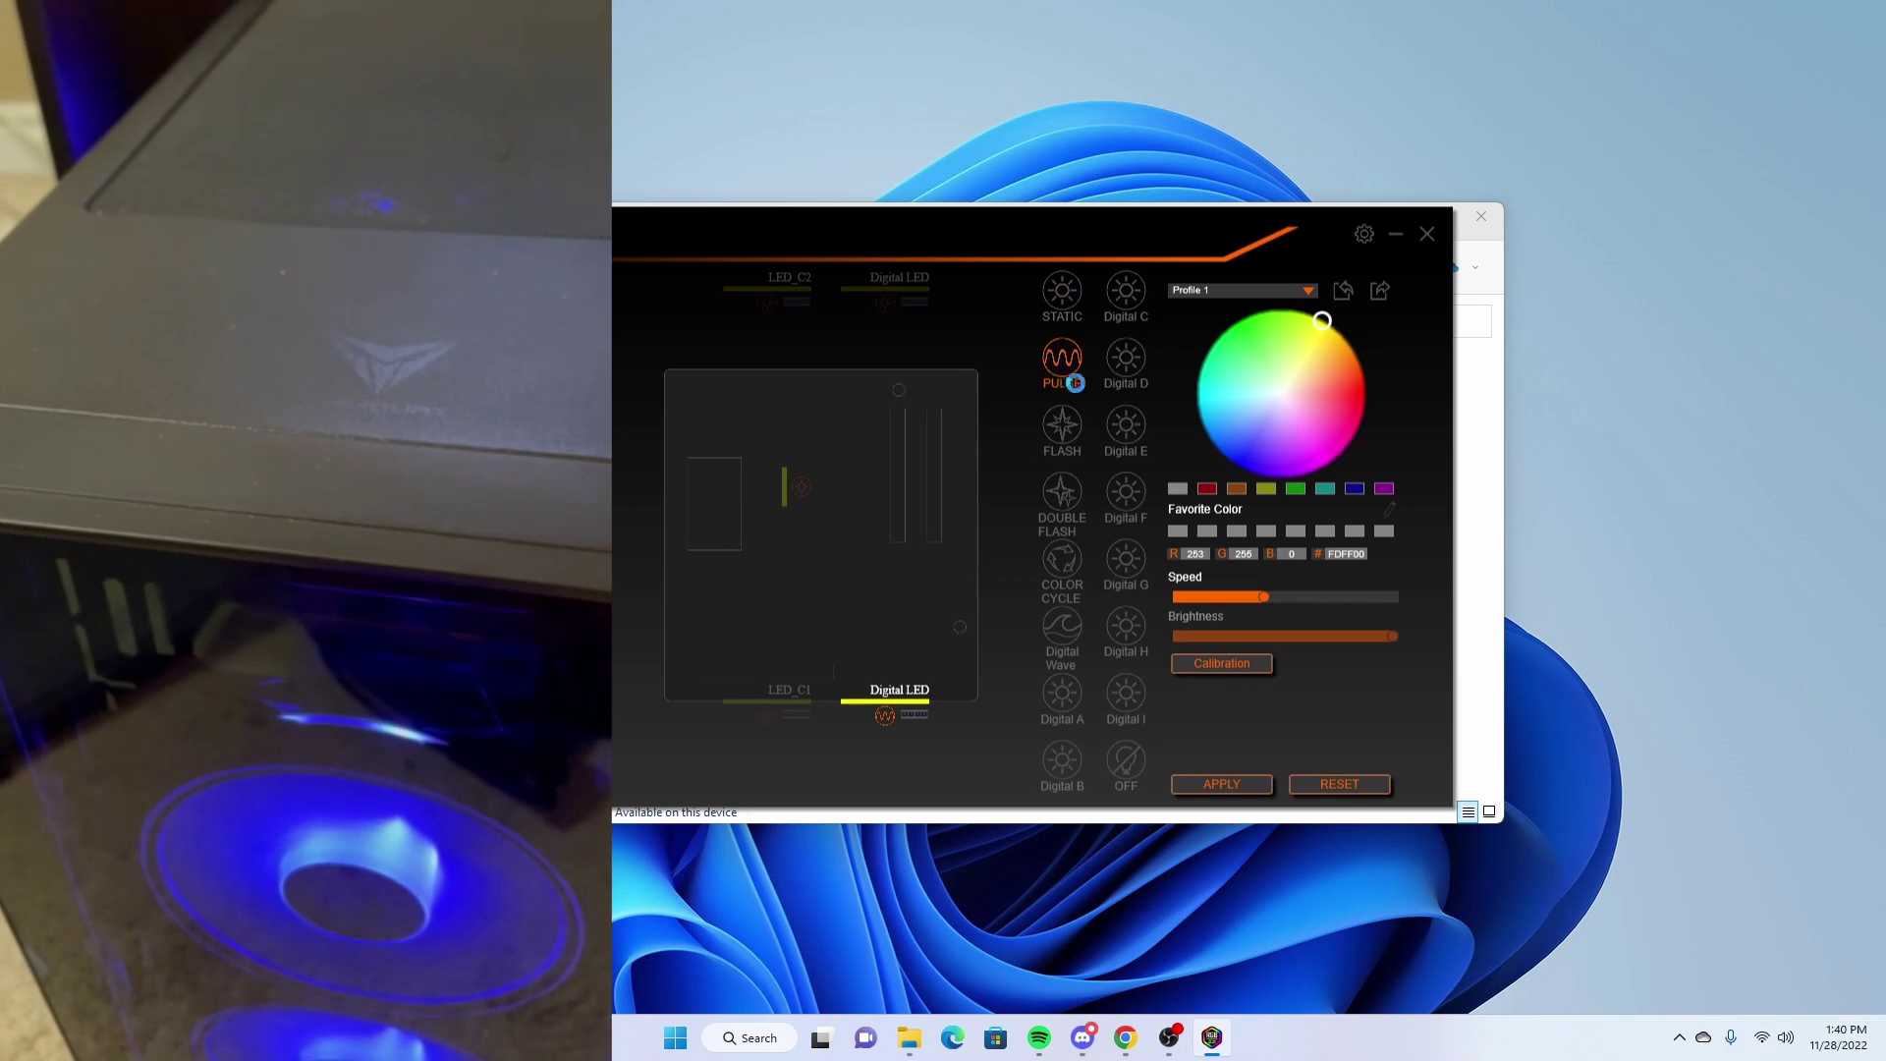
{"action": "left_click", "coordinate": [1222, 784]}
{"action": "left_click_drag", "start_coordinate": [1359, 368], "coordinate": [1361, 394]}
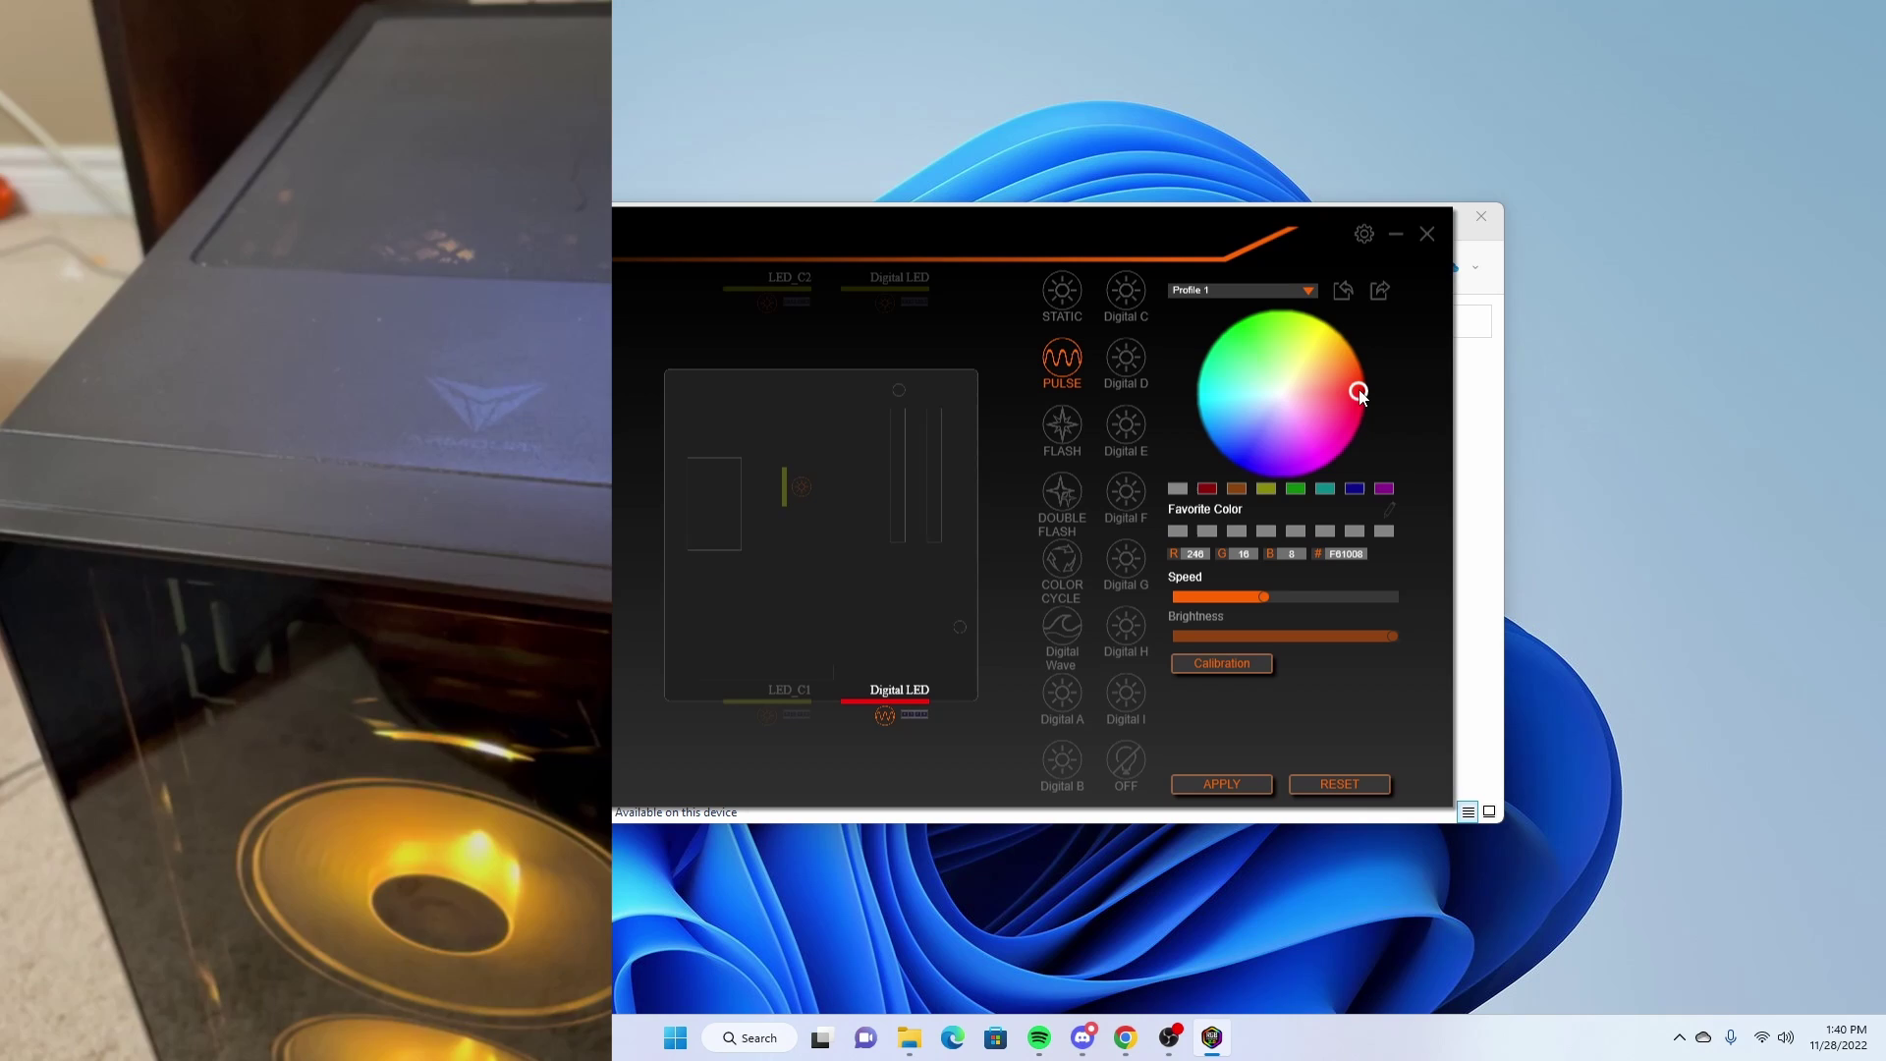
{"action": "left_click", "coordinate": [1241, 784]}
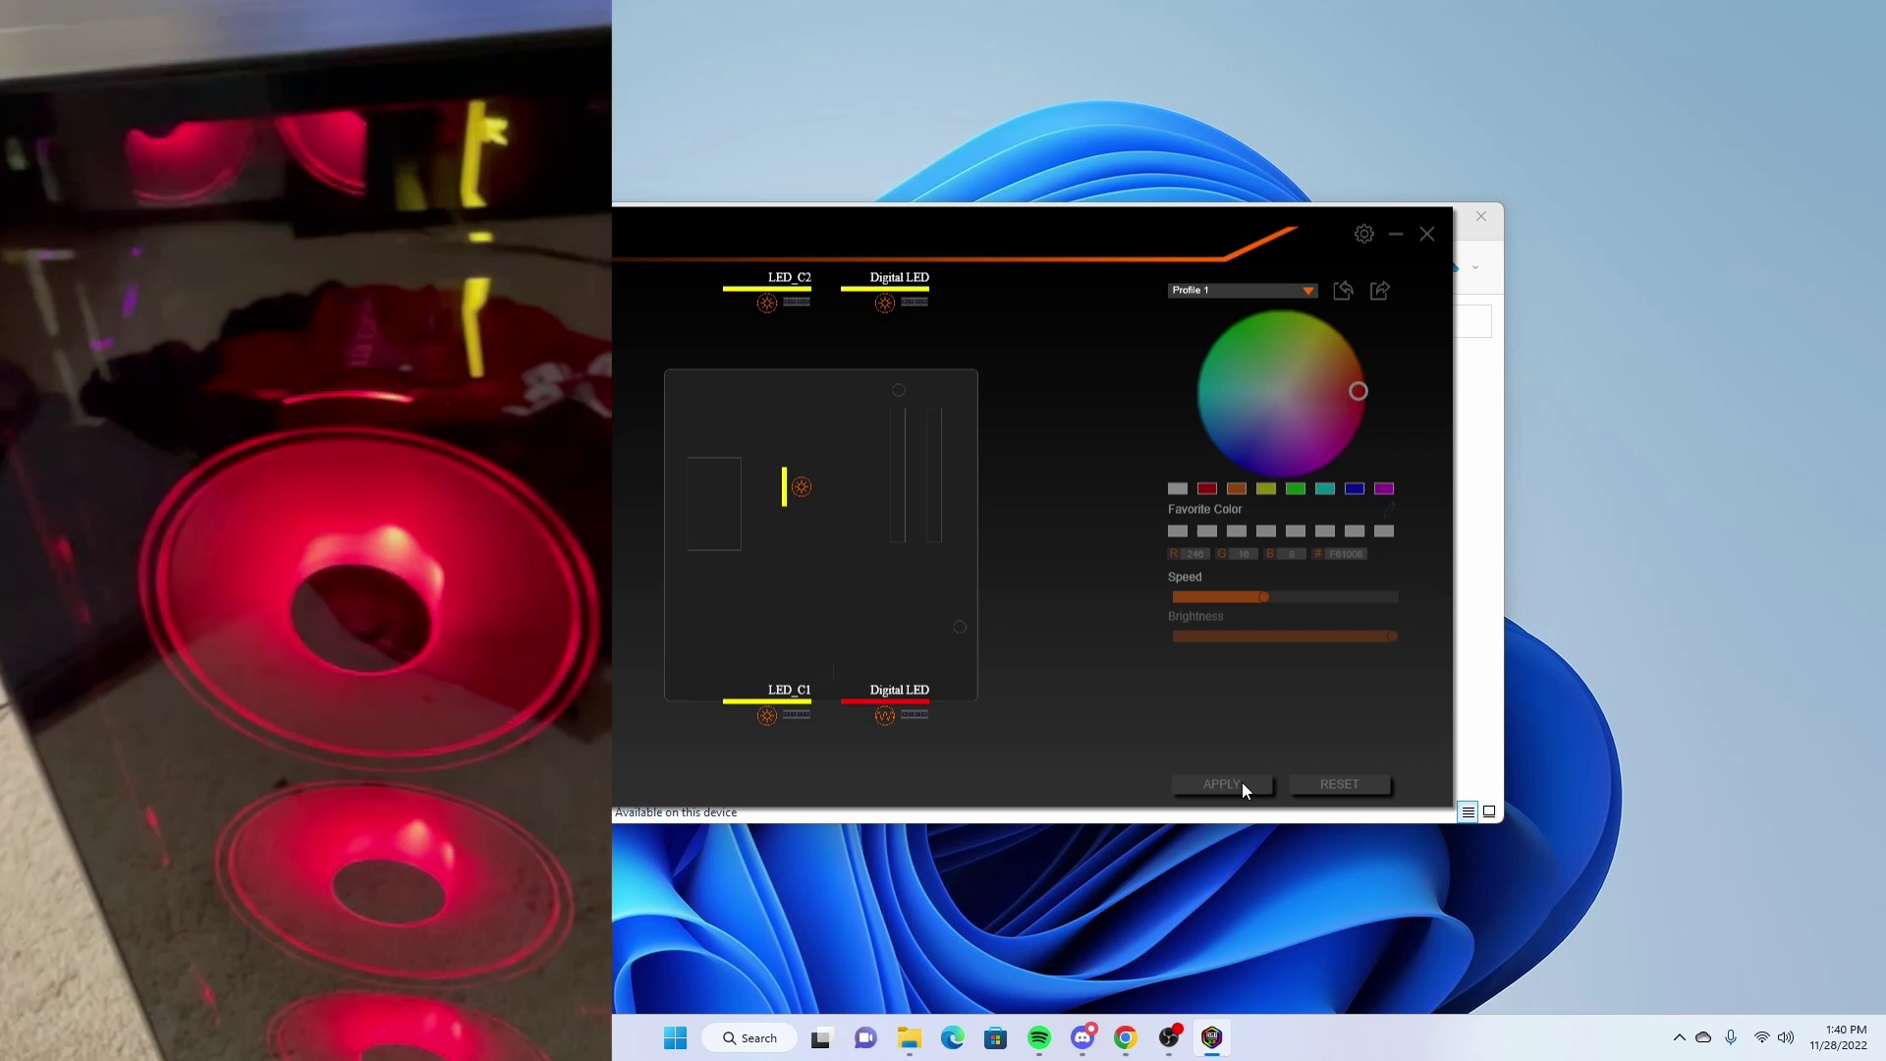
- Switch the Digital LED fans to the rainbow Digital Wave effect and apply
{"action": "left_click", "coordinate": [897, 707]}
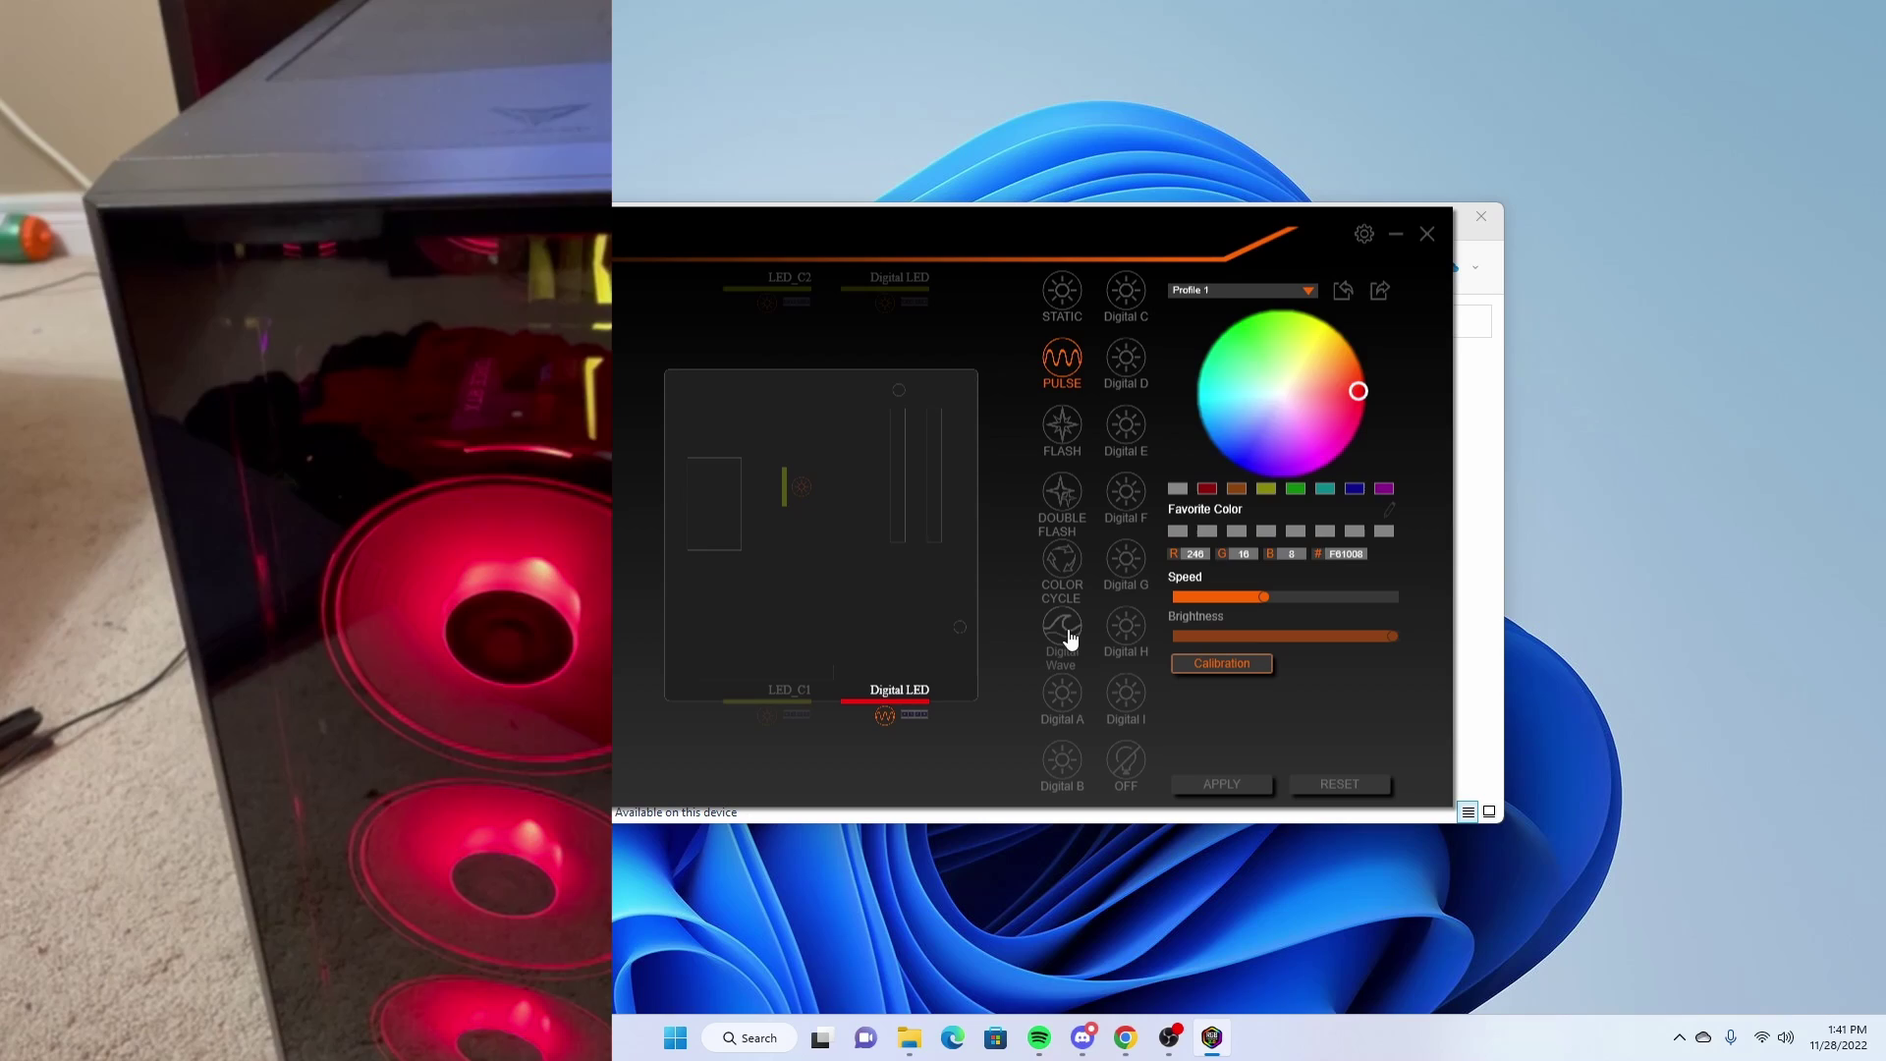
{"action": "left_click", "coordinate": [1070, 638]}
{"action": "left_click", "coordinate": [1223, 786]}
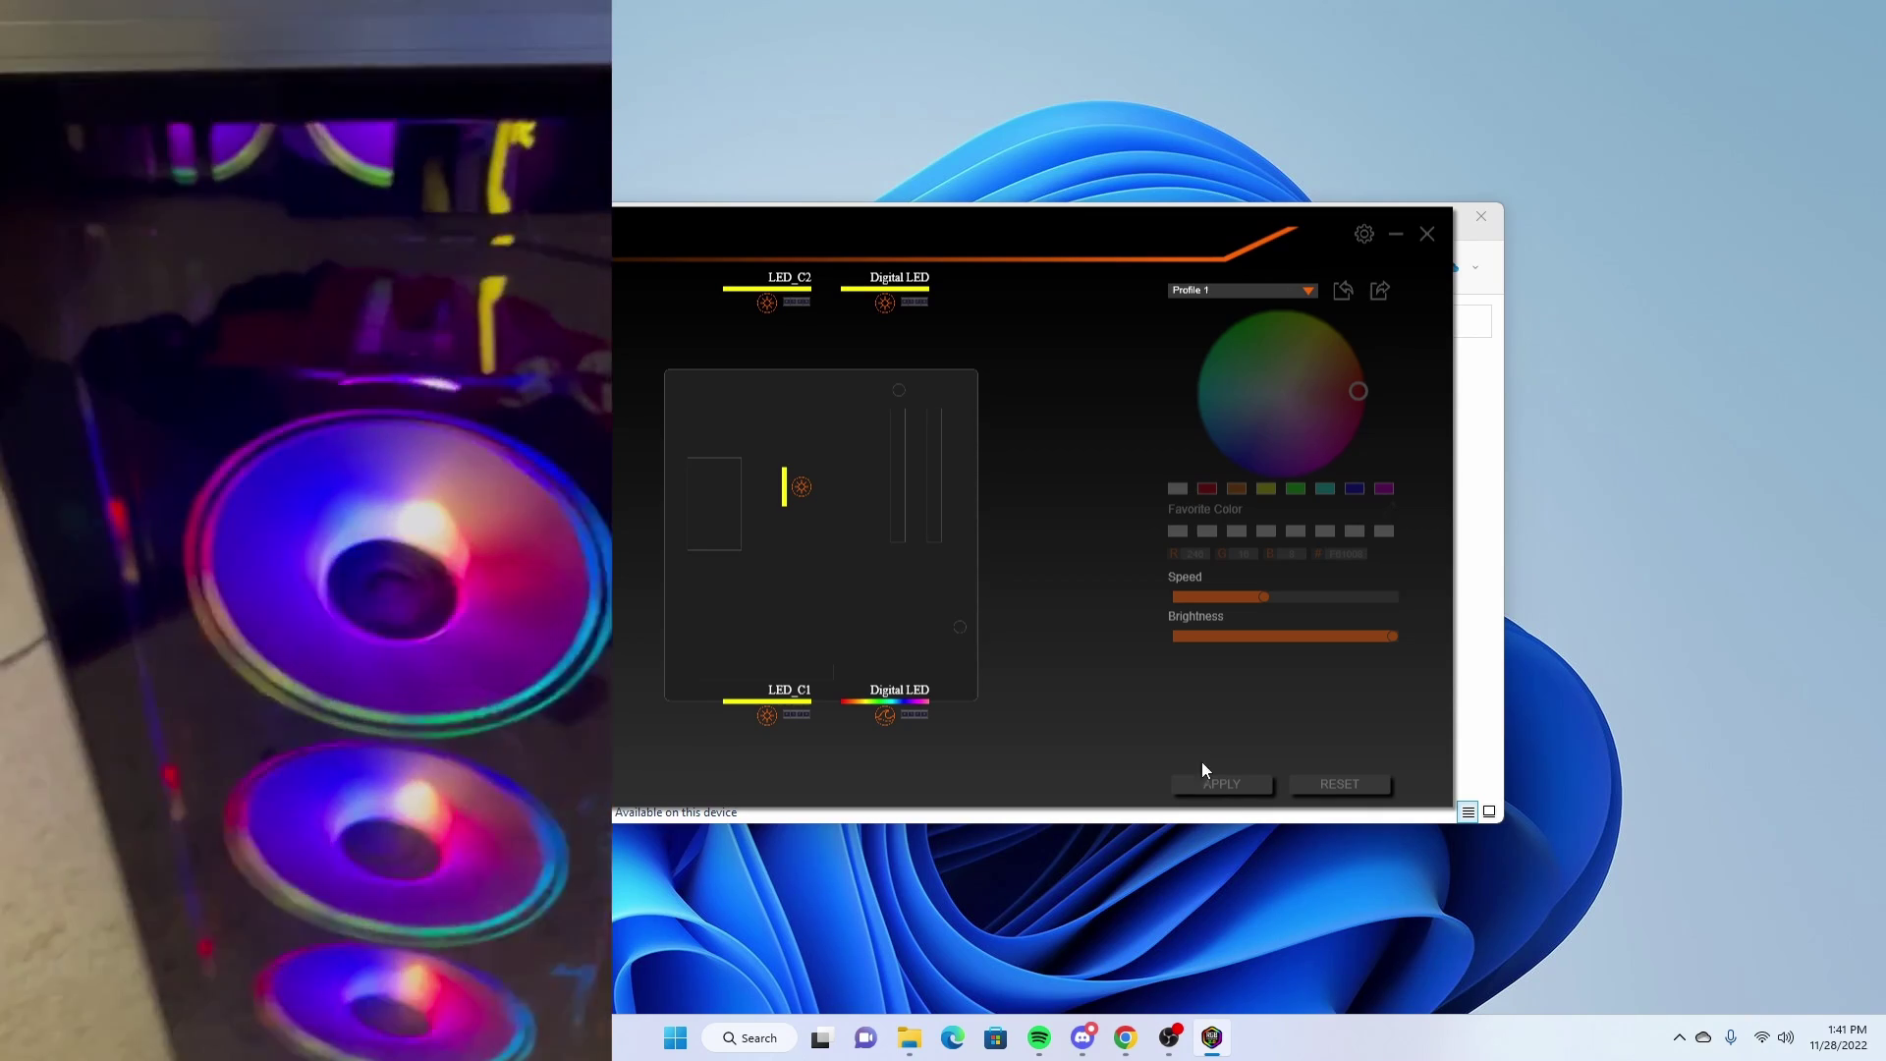
- In the RAM layout, make DDR 1's first LED blue and apply
{"action": "left_click", "coordinate": [937, 509]}
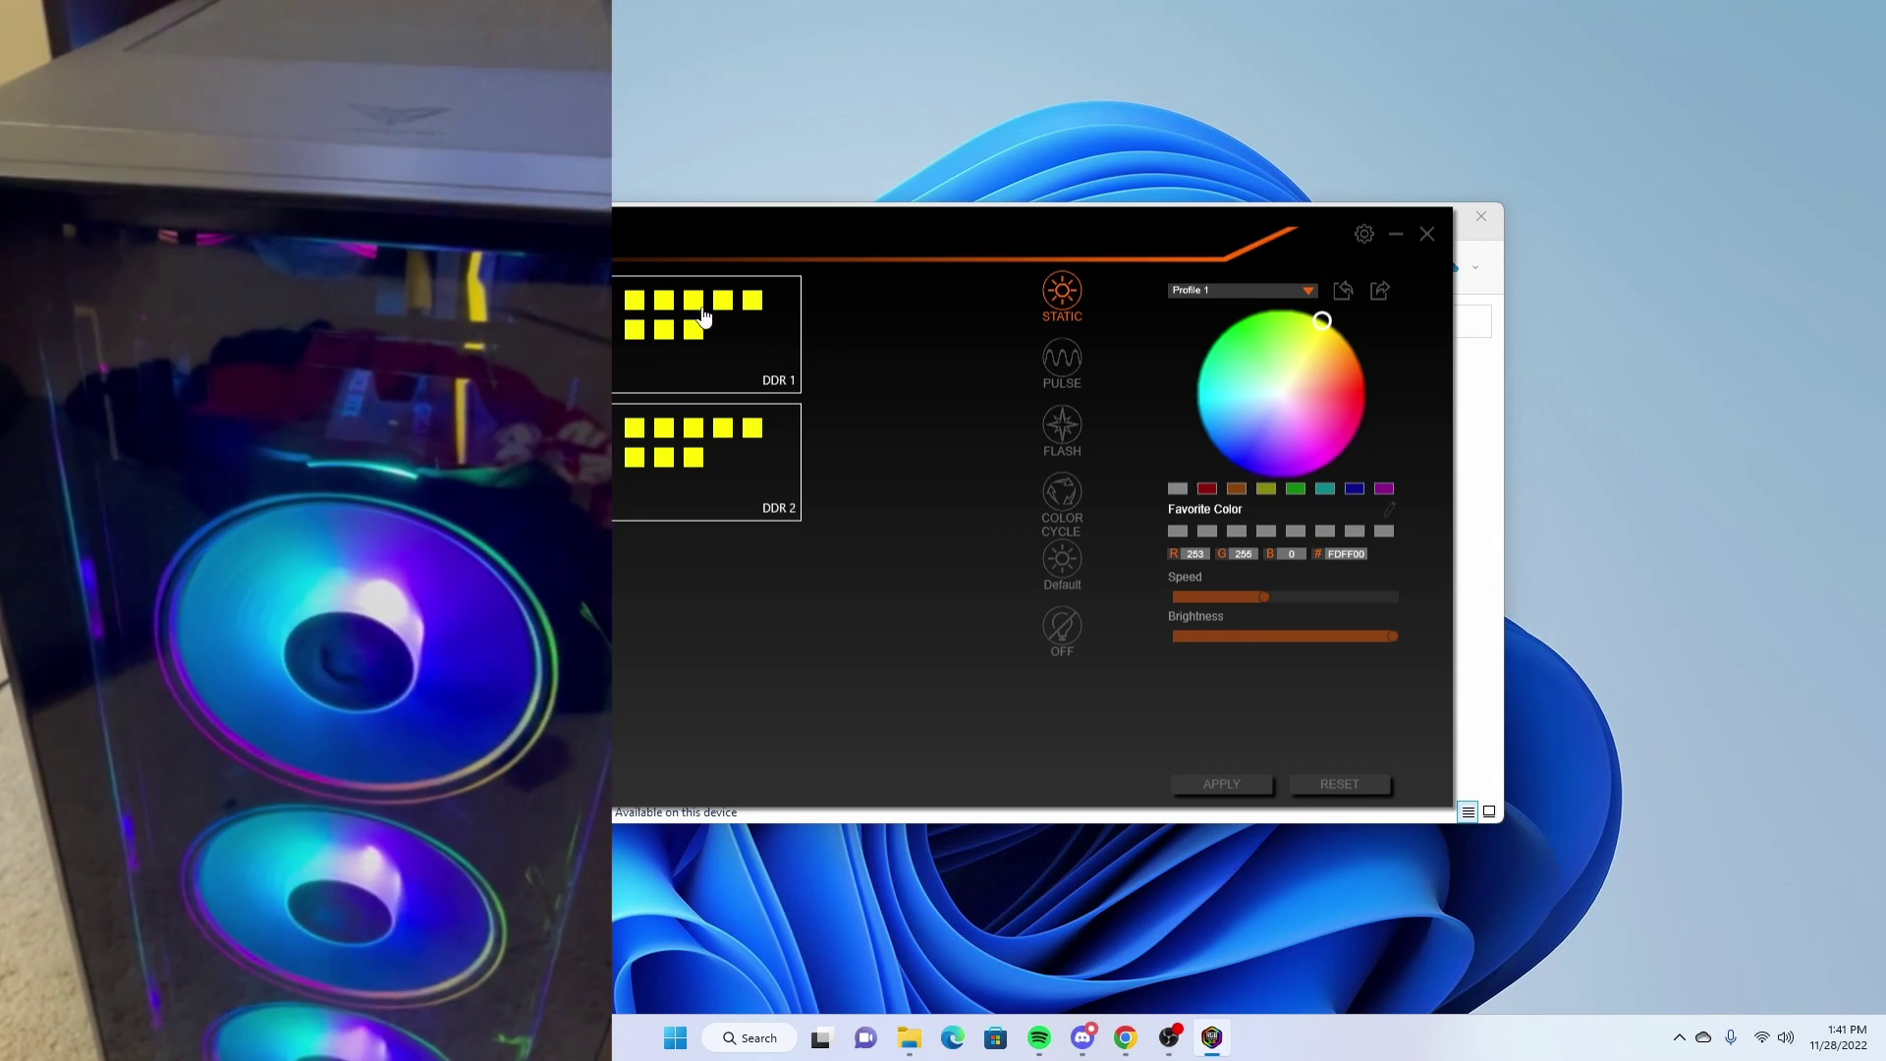
{"action": "left_click", "coordinate": [637, 302]}
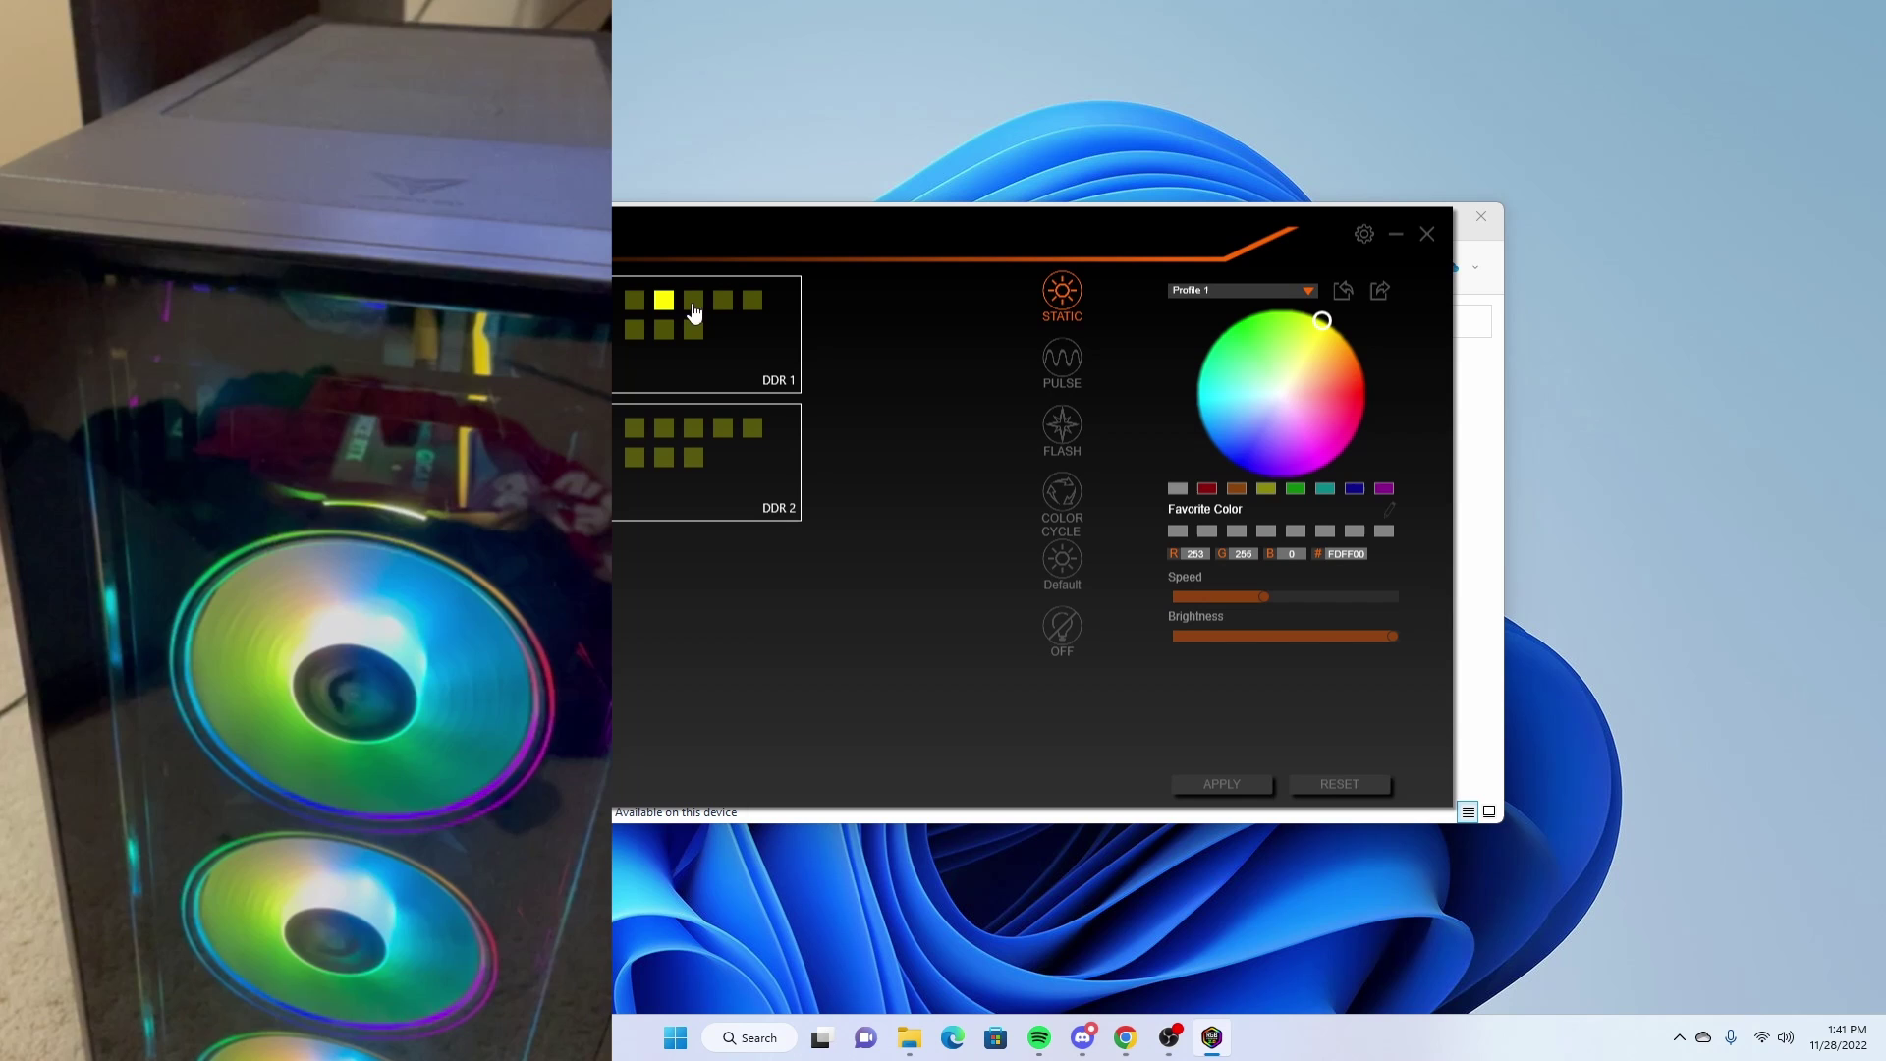
{"action": "left_click", "coordinate": [723, 300]}
{"action": "left_click", "coordinate": [636, 301]}
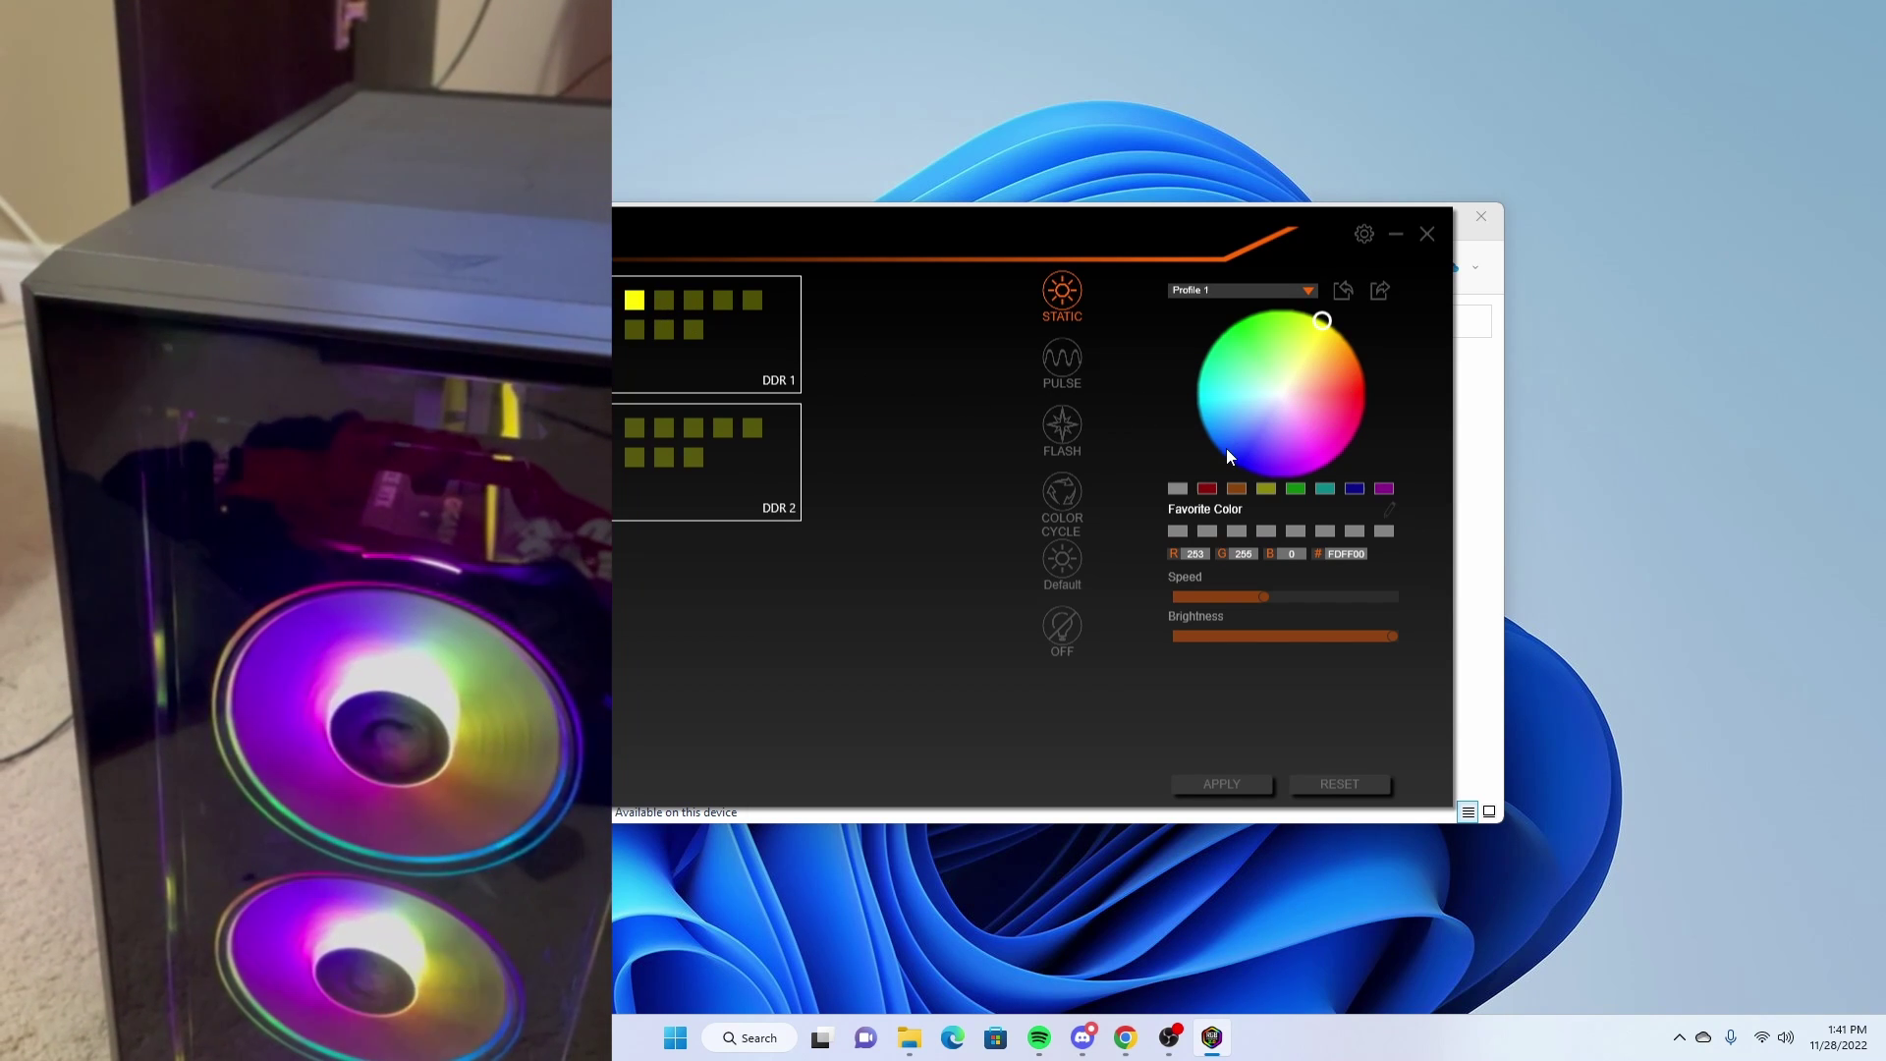
{"action": "left_click", "coordinate": [1226, 448]}
{"action": "left_click", "coordinate": [1221, 783]}
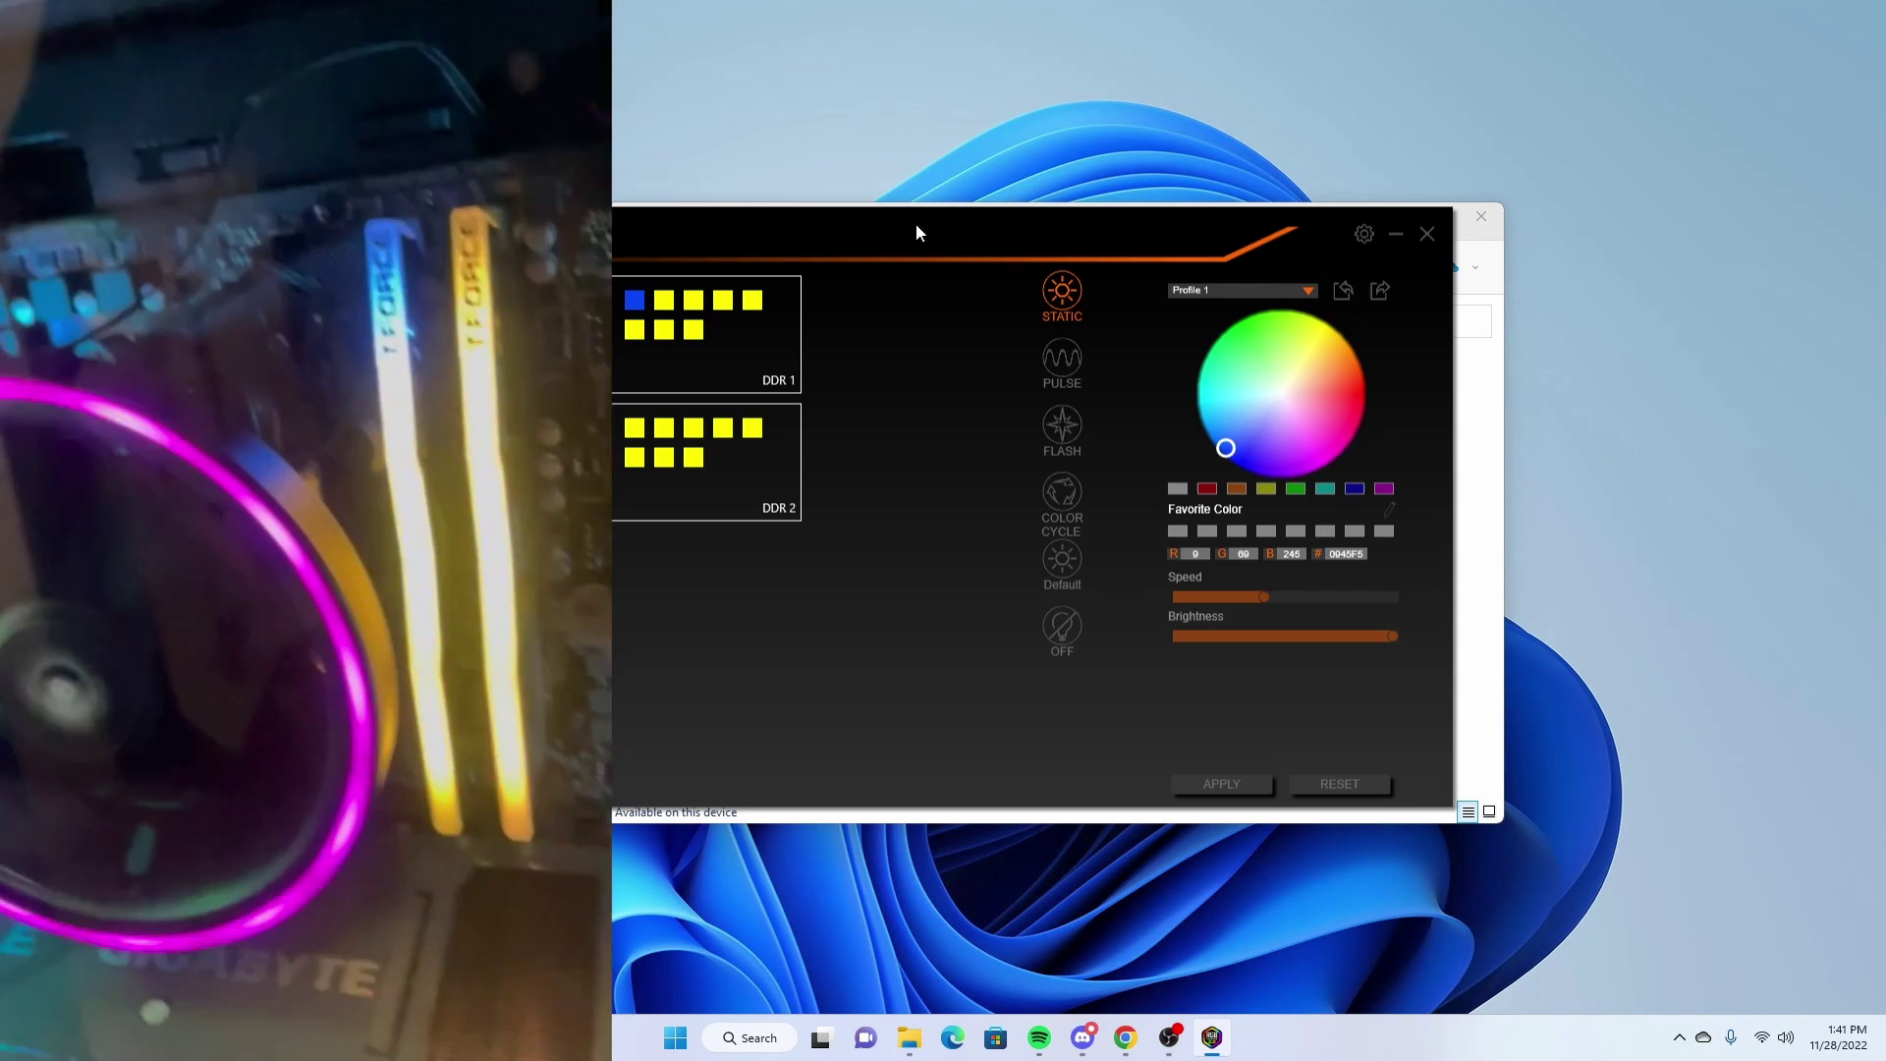
- Make DDR 1's second LED blue and its third LED green
{"action": "left_click", "coordinate": [667, 307]}
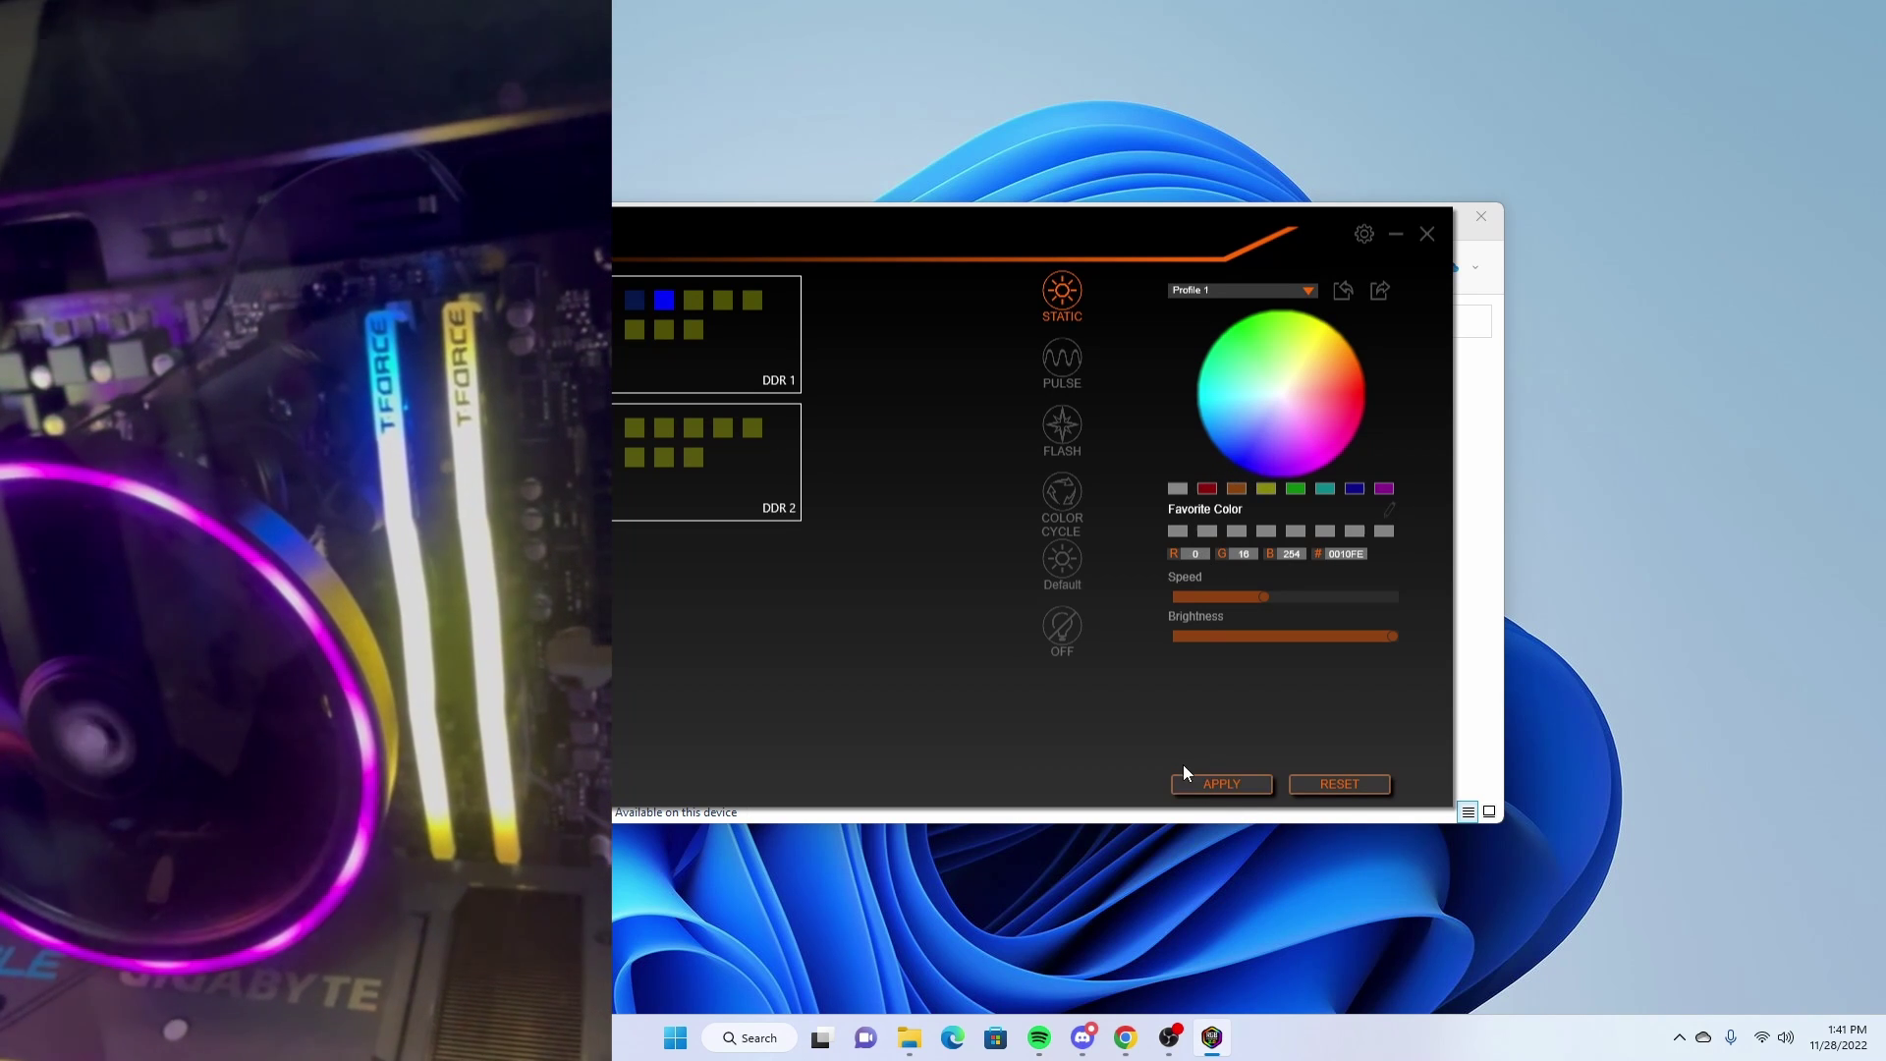
{"action": "left_click", "coordinate": [1191, 783]}
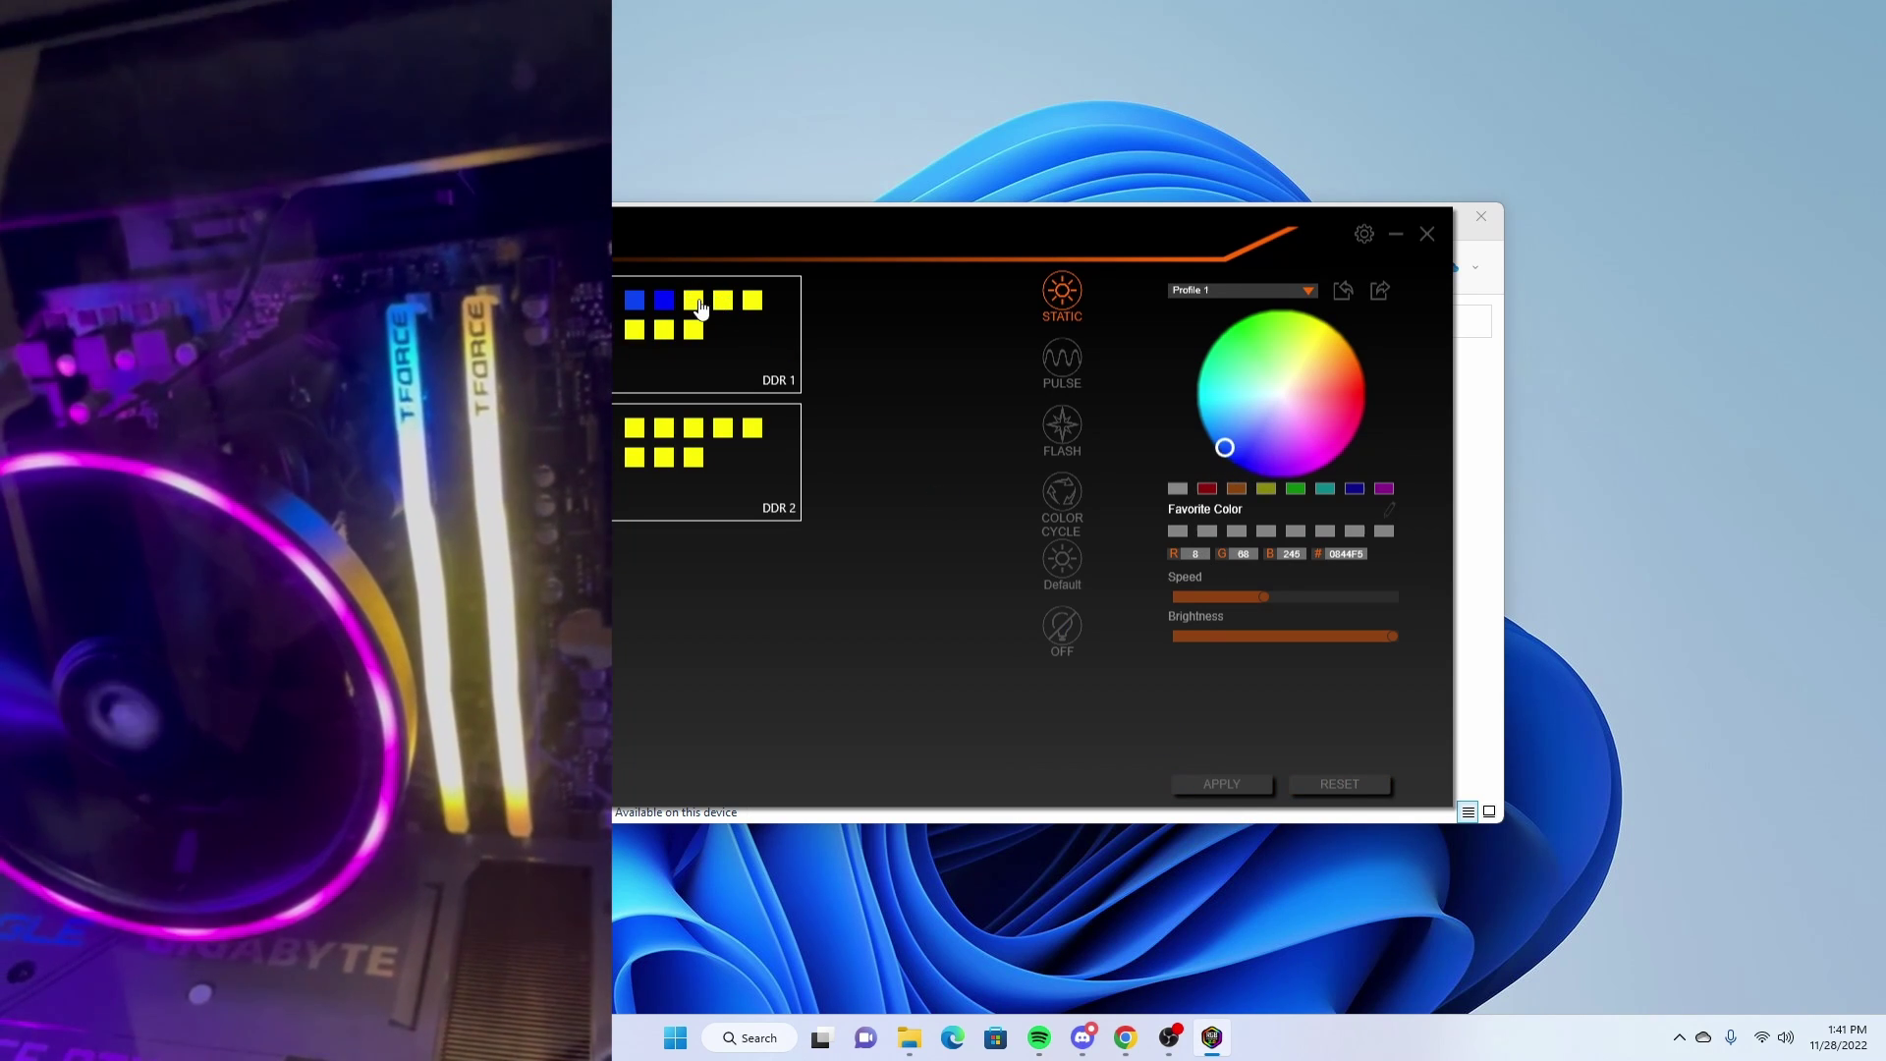
{"action": "left_click", "coordinate": [699, 305]}
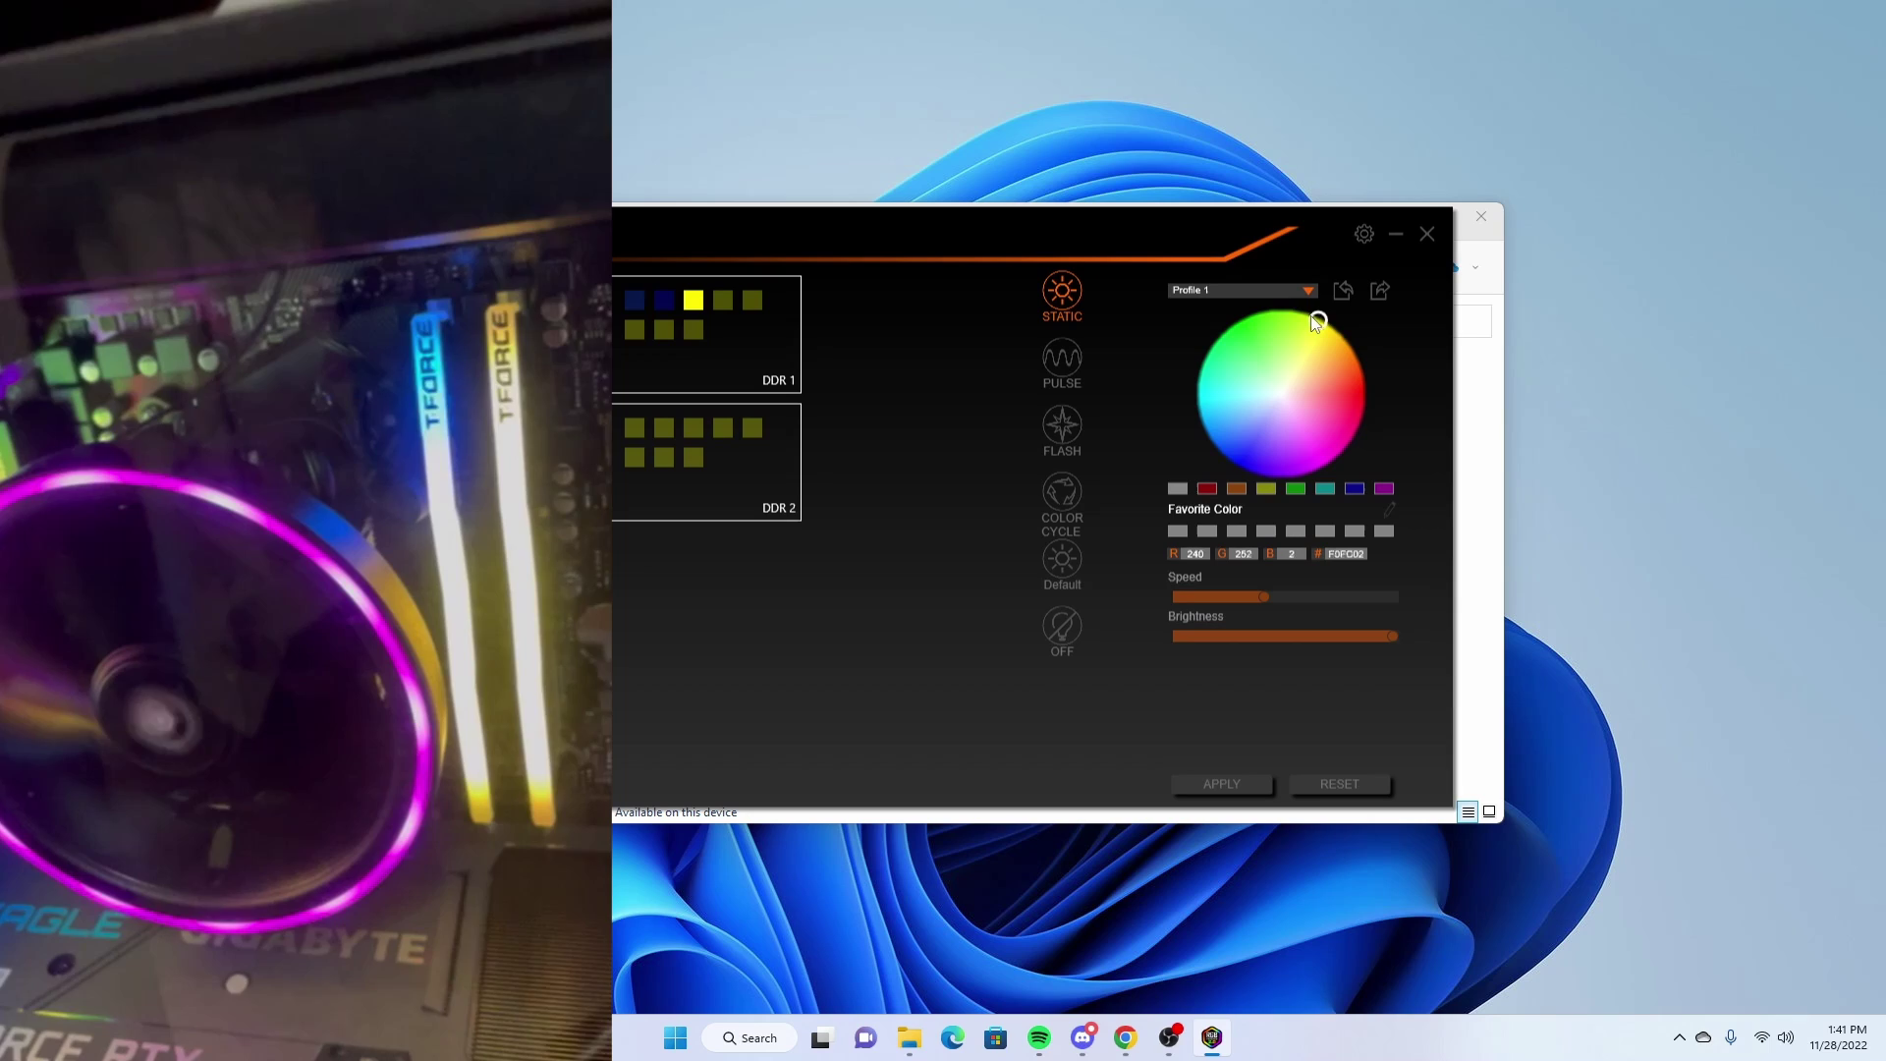
{"action": "left_click", "coordinate": [1271, 329]}
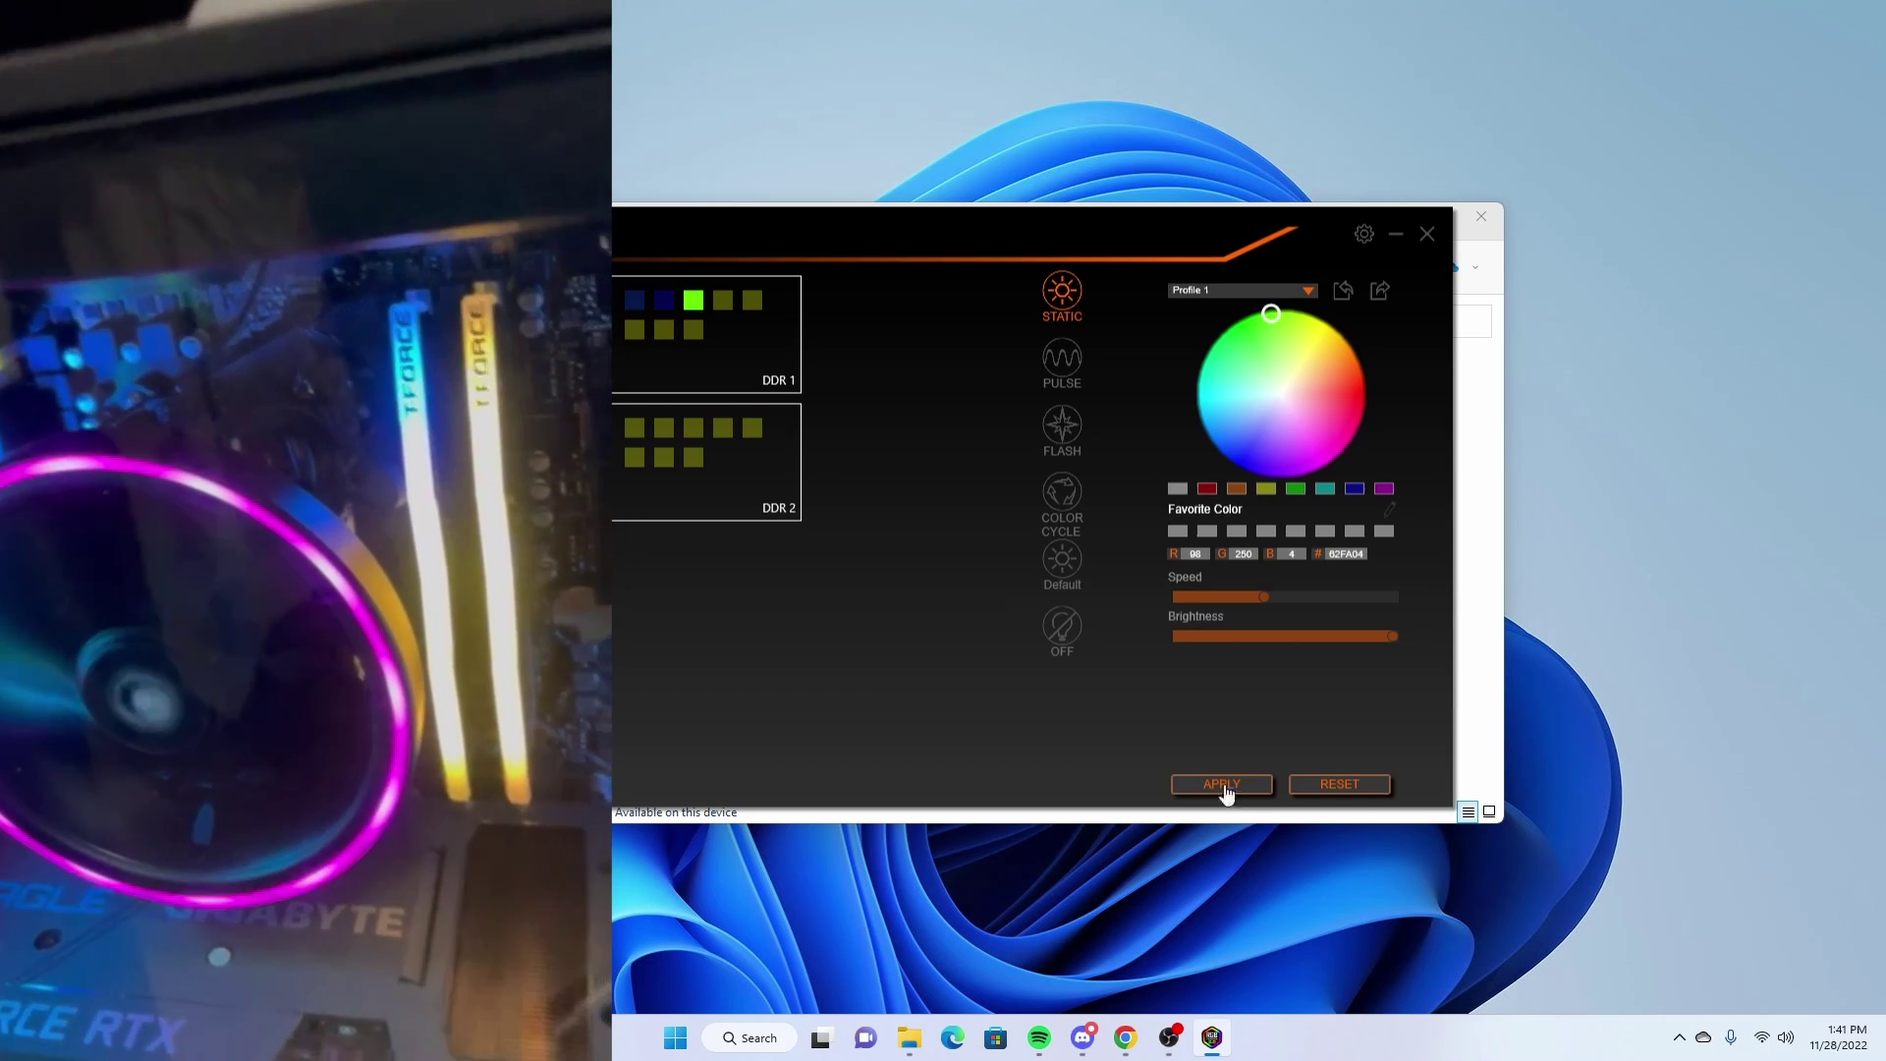
{"action": "left_click", "coordinate": [1221, 784]}
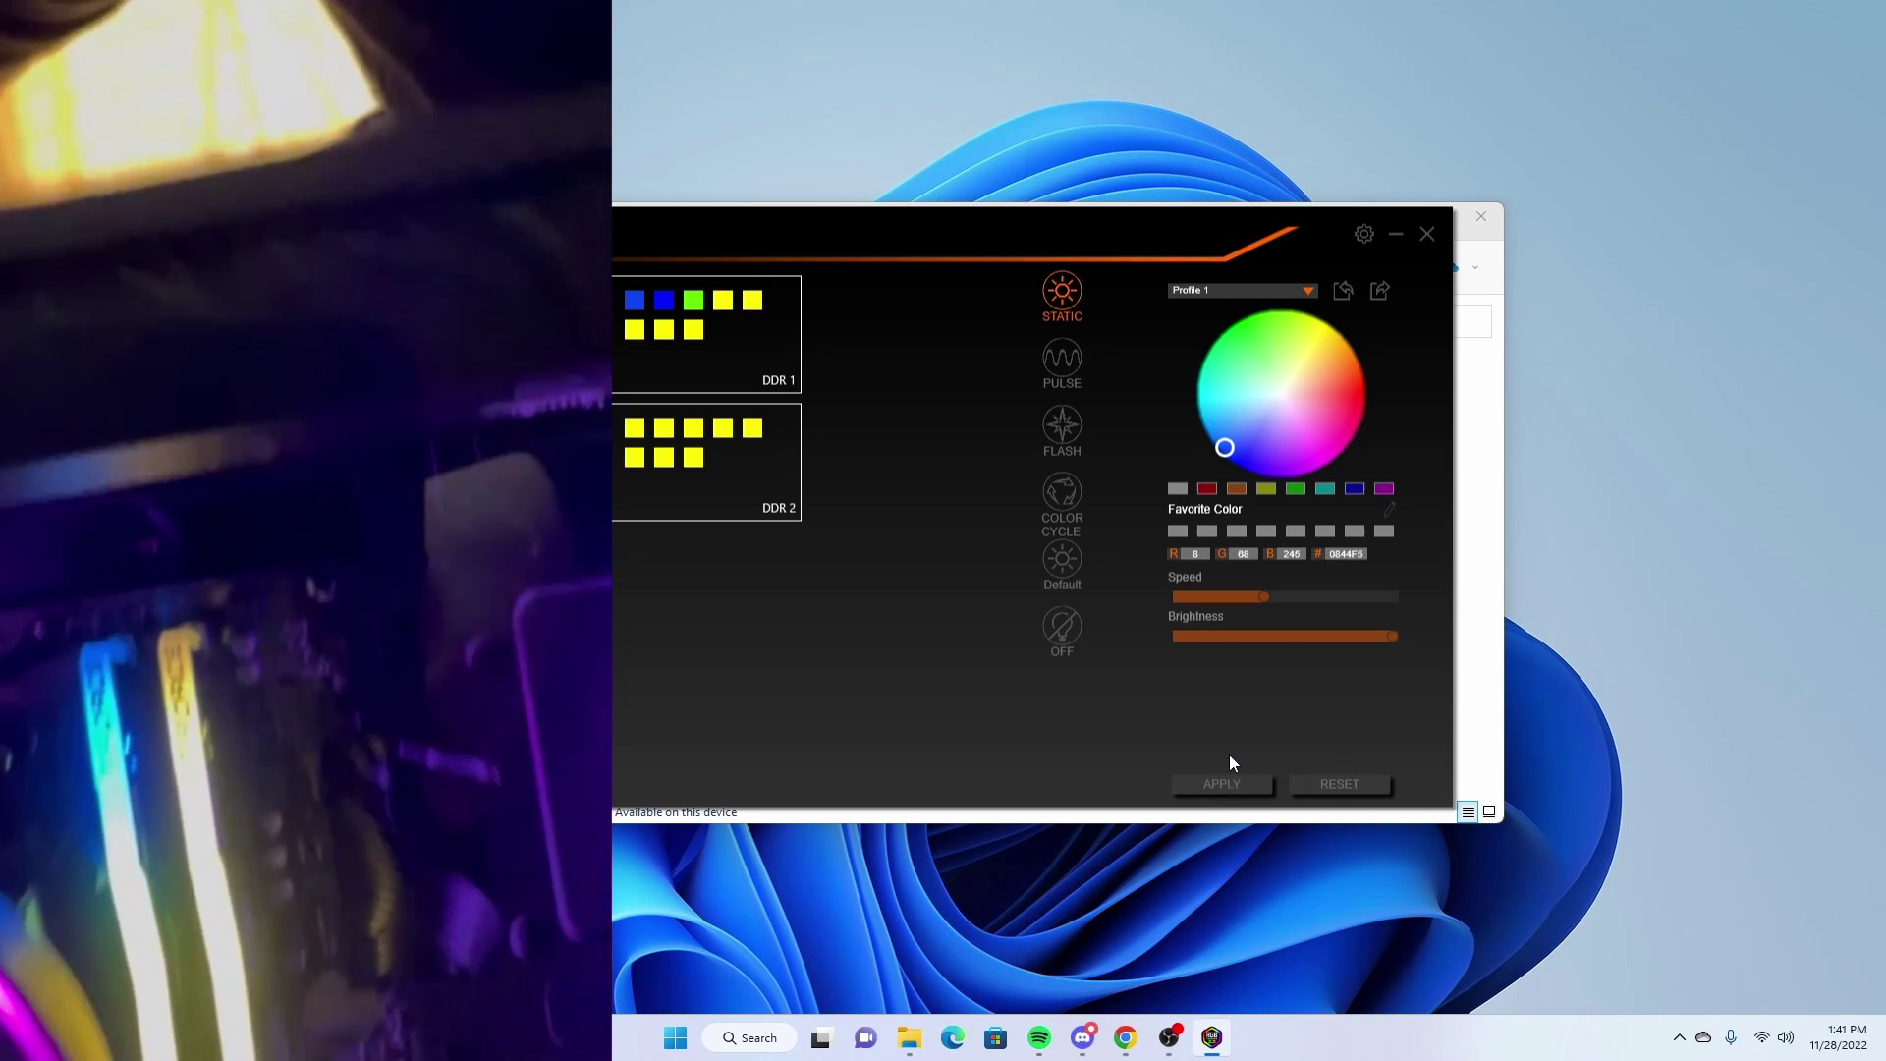